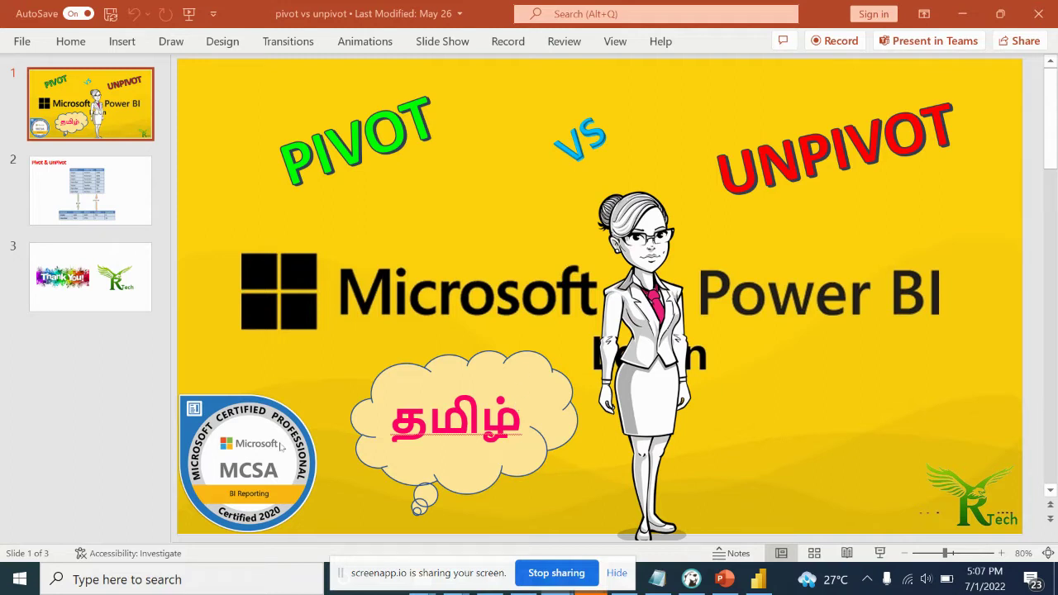
- Show the Pivot & UnPivot slide comparing the soldier tables in PowerPoint
click(110, 182)
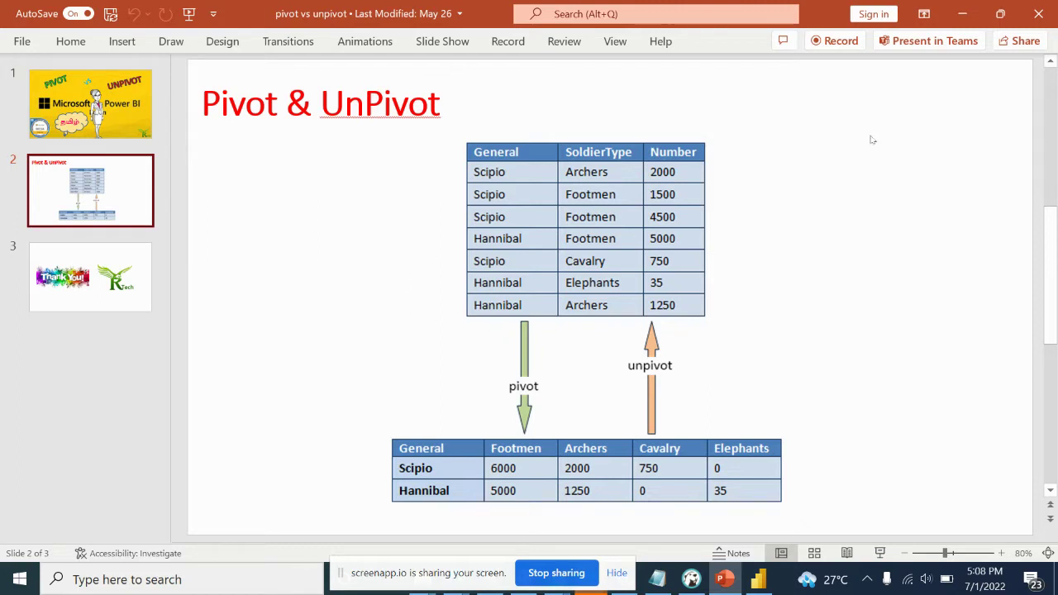
- Leave PowerPoint for Power BI and open the Pivot table's query in Power Query Editor
click(963, 18)
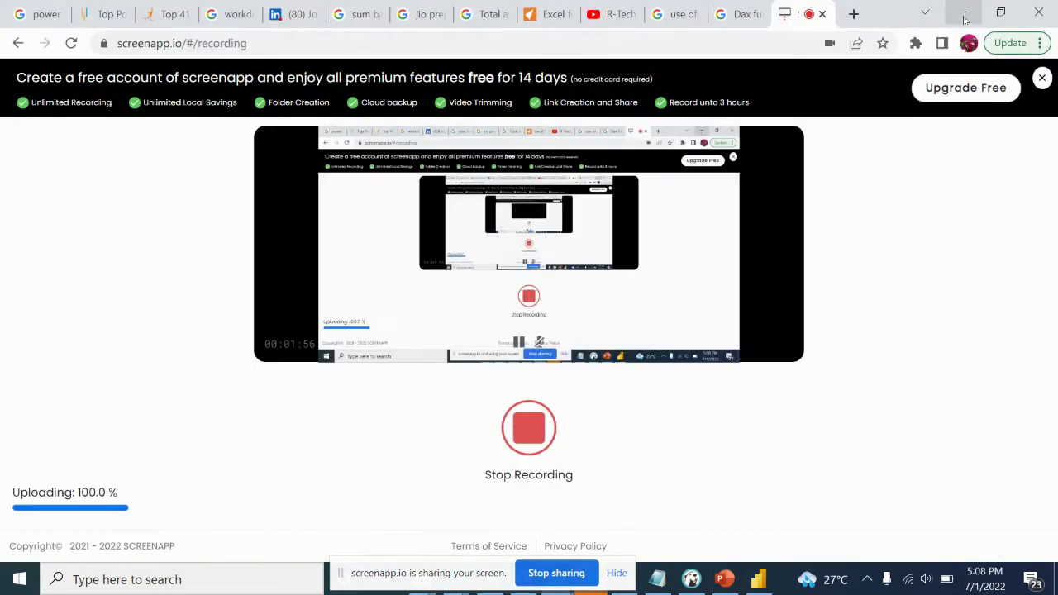
click(758, 579)
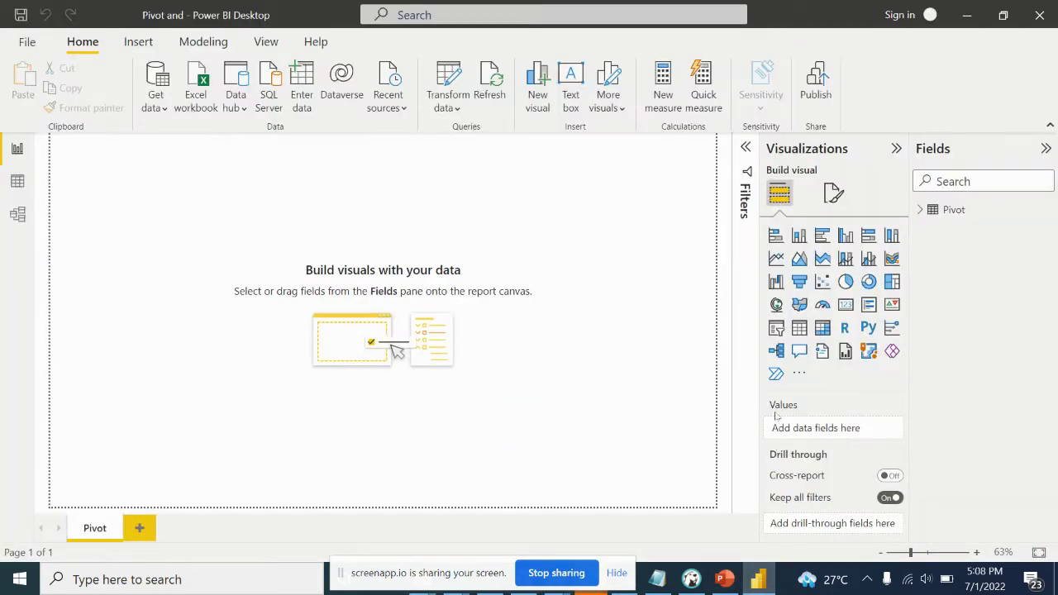
click(952, 209)
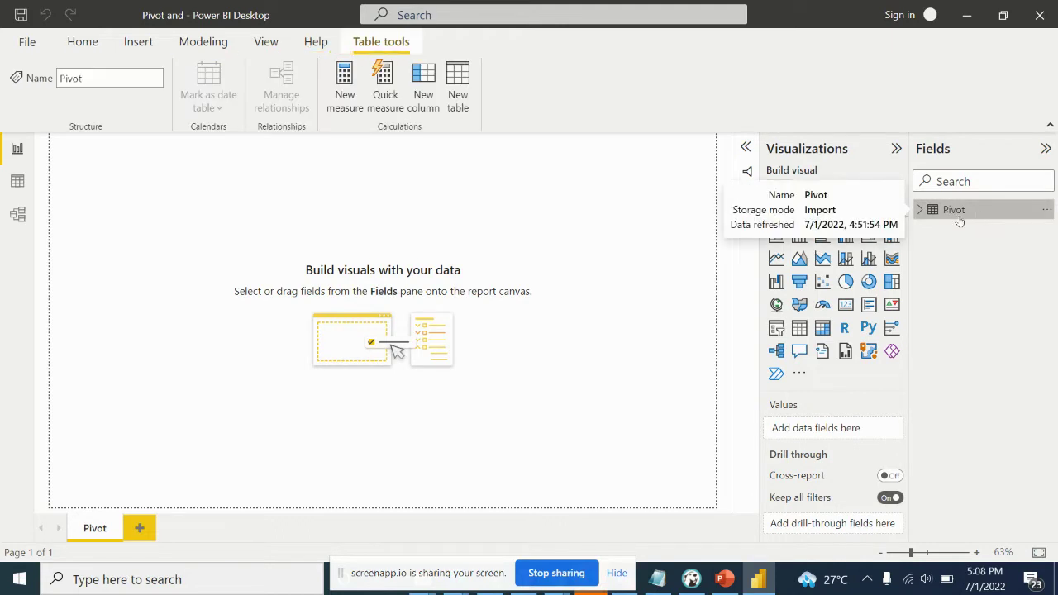
right_click(954, 216)
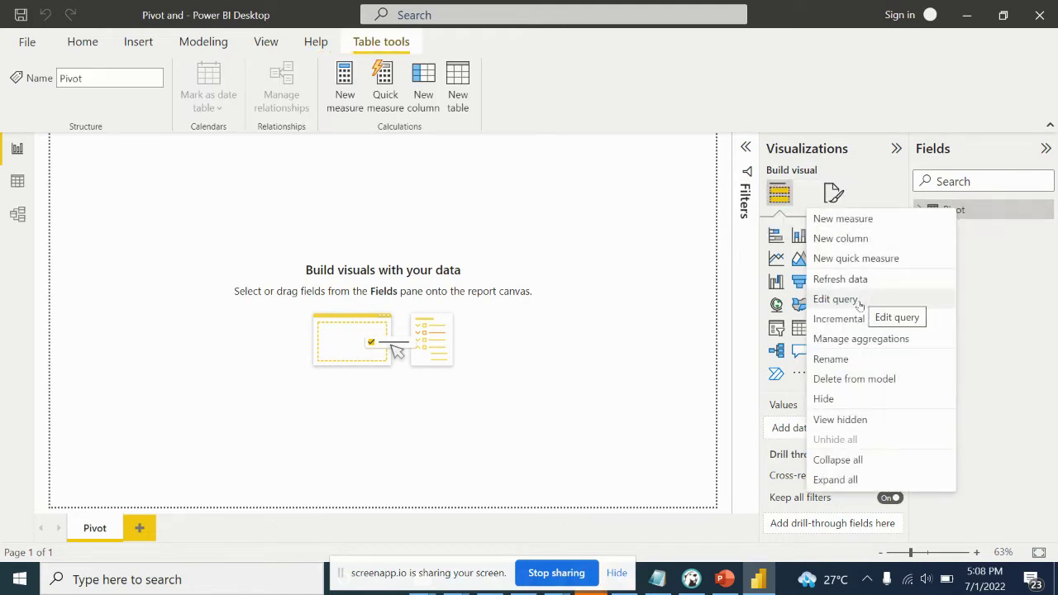
click(859, 303)
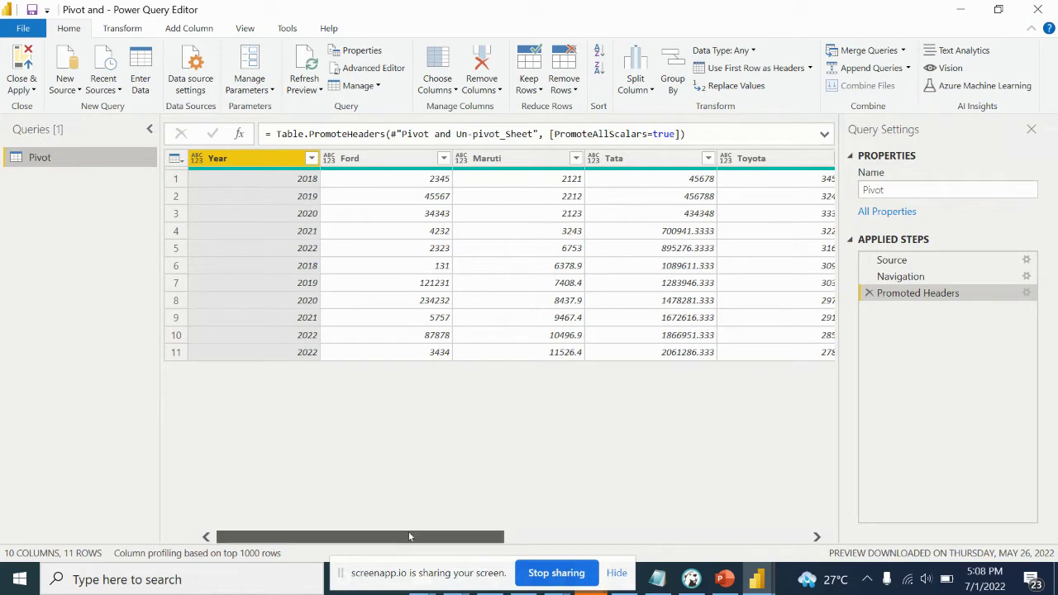
- Scroll across the Pivot query's brand columns and bring up the Year column's options
mouse_move(405, 537)
mouse_down()
mouse_move(431, 537)
mouse_move(401, 537)
mouse_up()
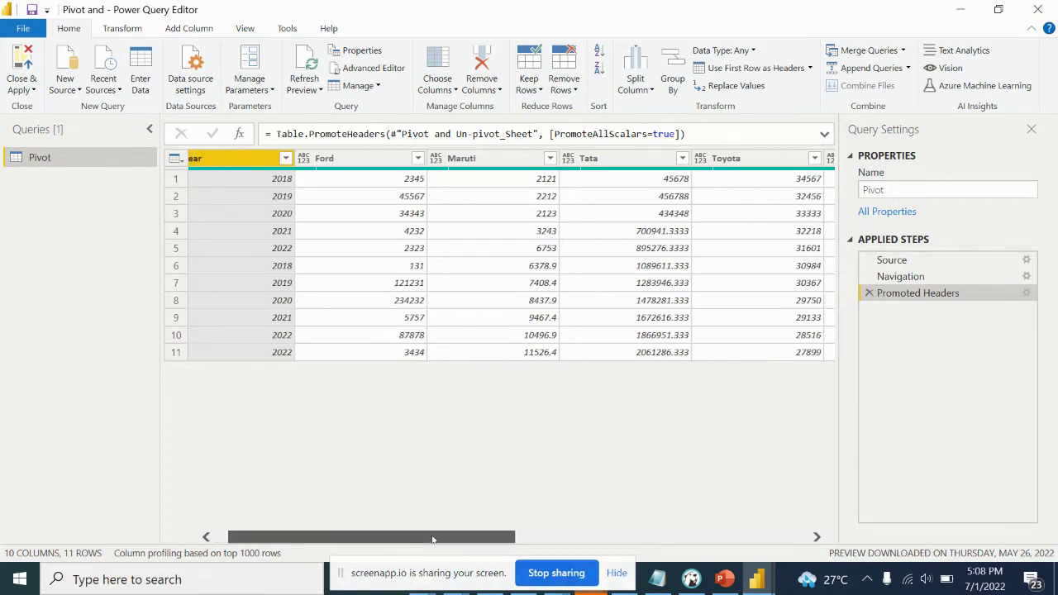
mouse_move(418, 537)
mouse_down()
mouse_move(542, 526)
mouse_move(269, 498)
mouse_up()
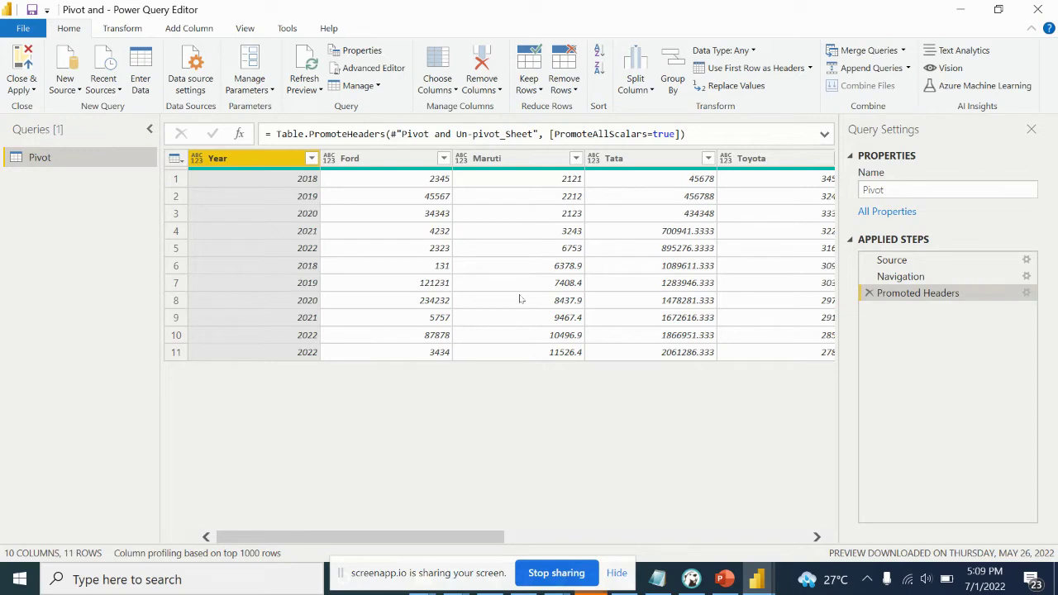
right_click(251, 160)
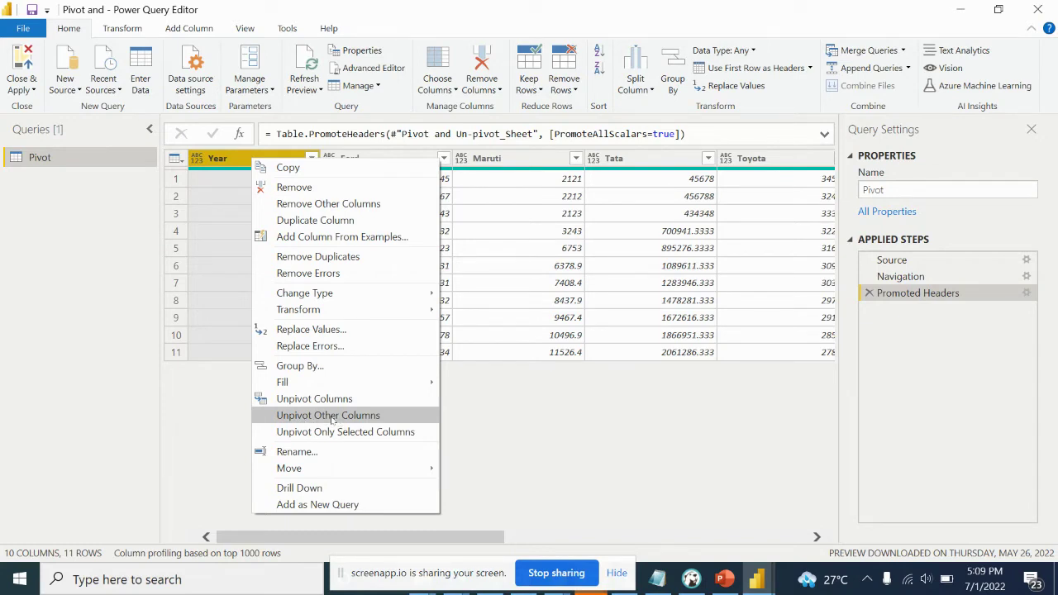
- Unpivot all columns except Year and rename Attribute to Motors
click(332, 417)
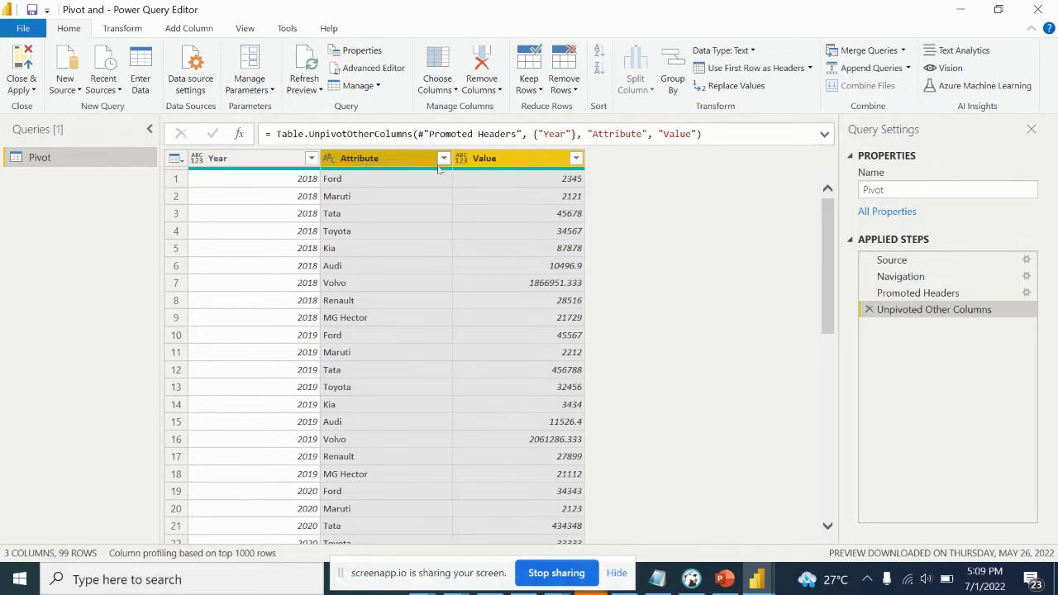
double_click(387, 162)
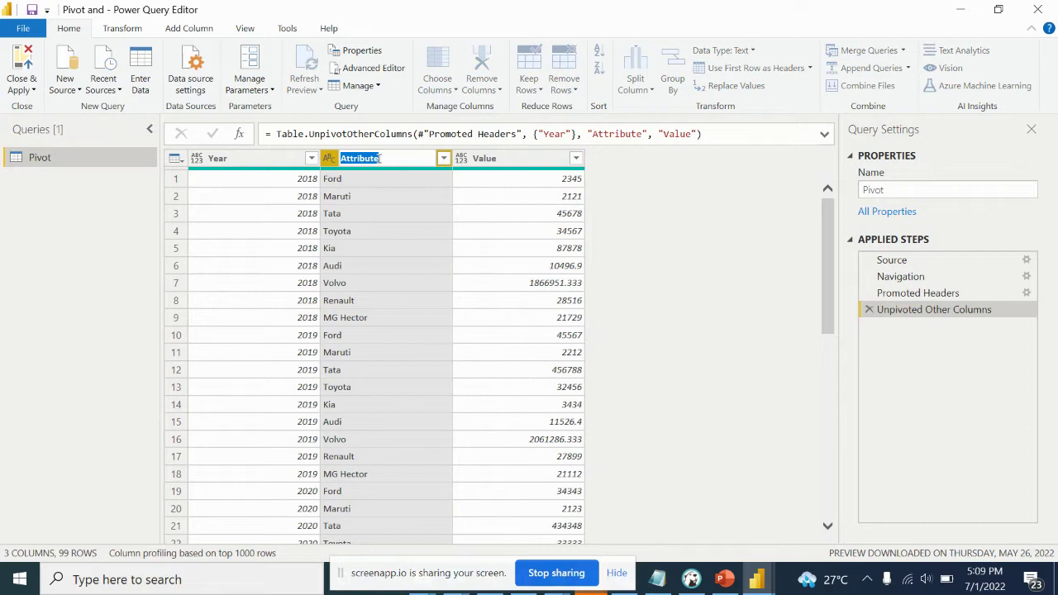
text(Motors)
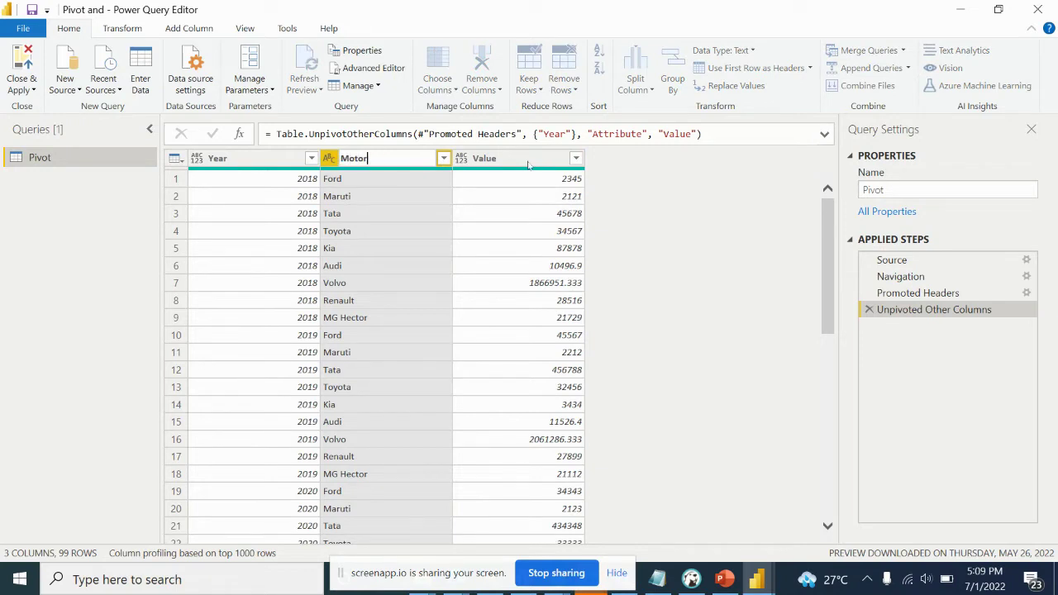
key(Return)
- Rename Value to Total Sales (Pieces) and scroll through the 99 unpivoted rows
double_click(508, 161)
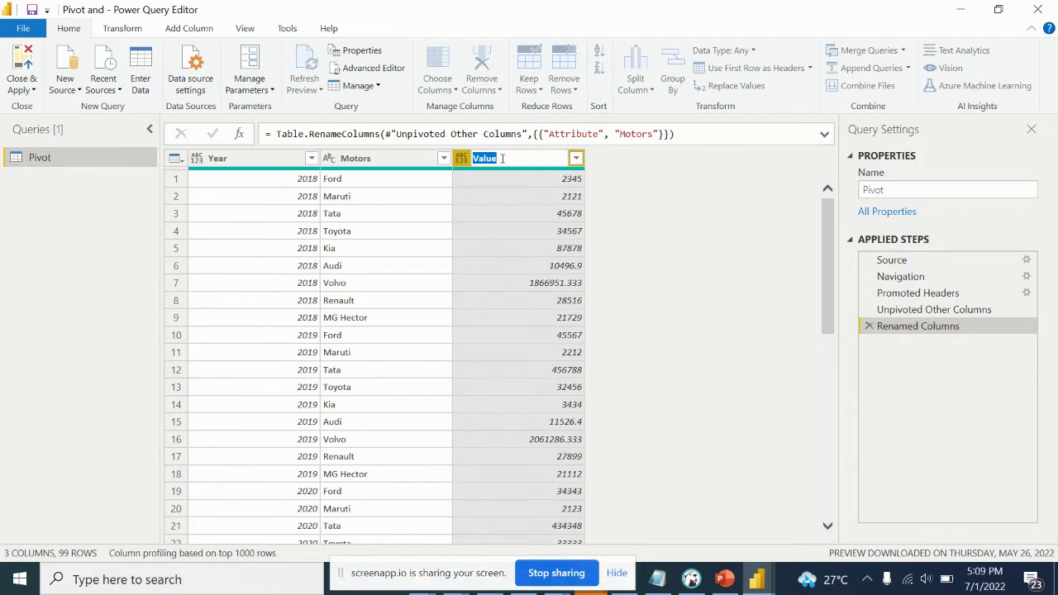
text(Total S)
text(ales)
key(Return)
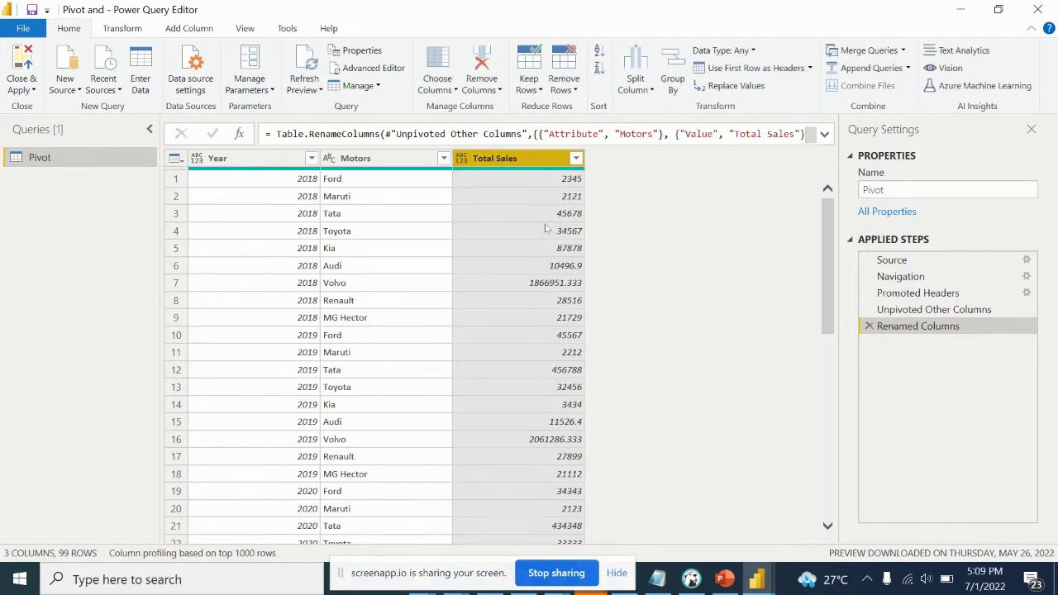
scroll(550, 248, down, 1)
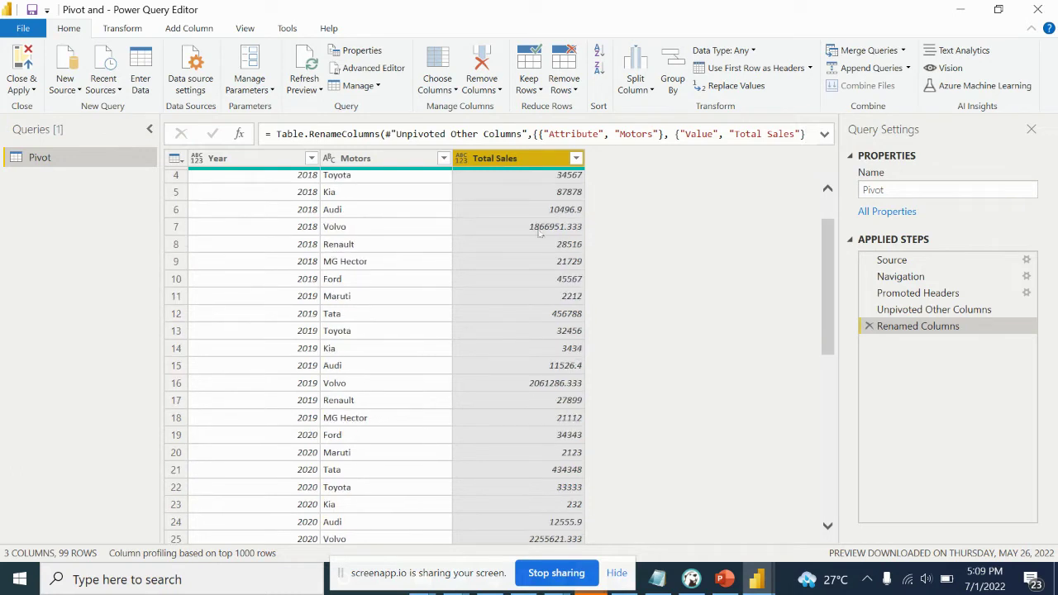
double_click(525, 161)
text((Pieces))
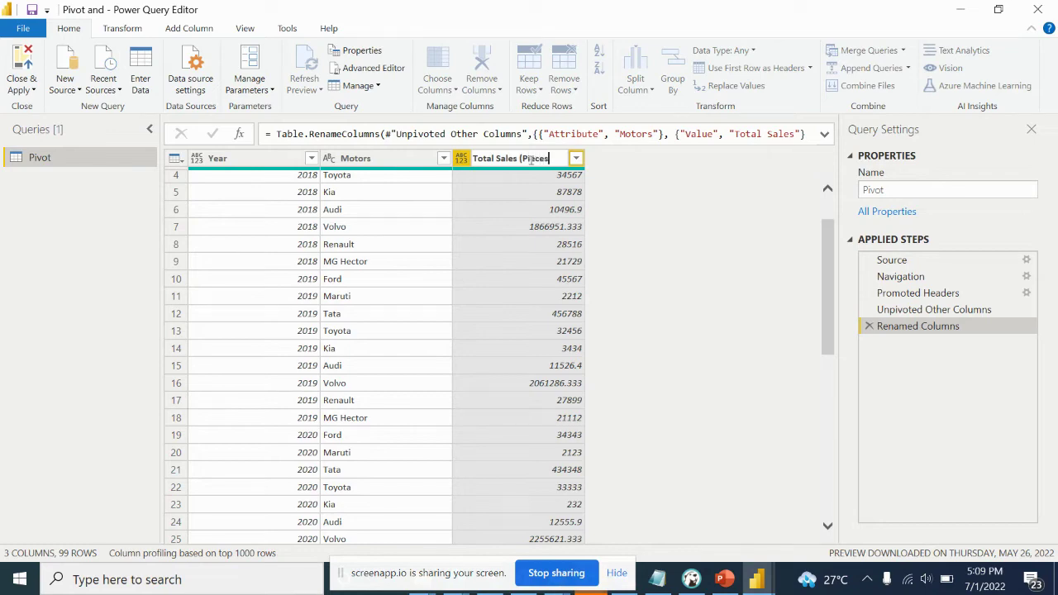
key(Return)
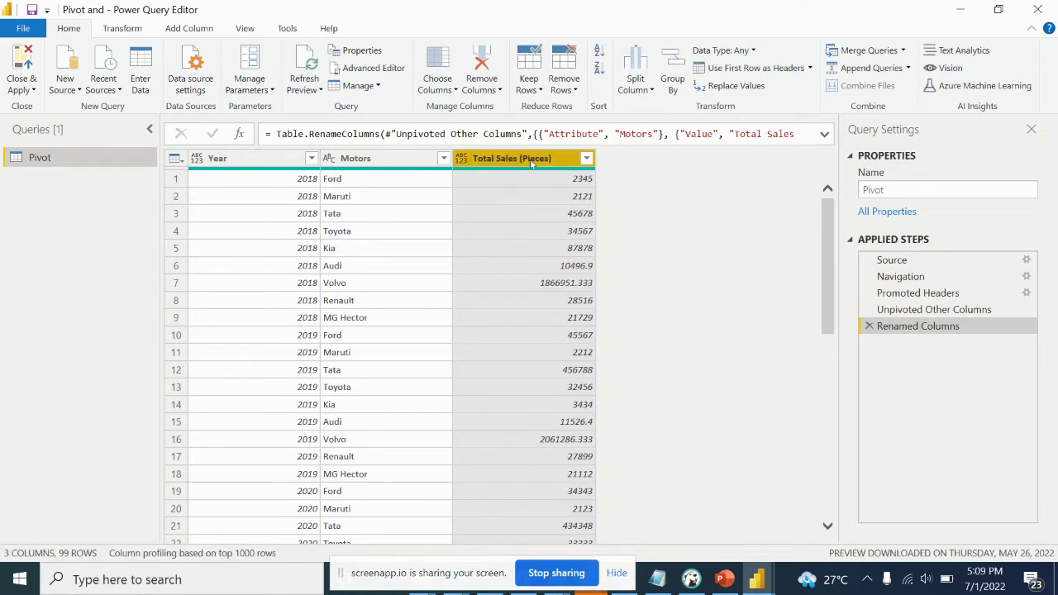
scroll(290, 212, down, 1)
scroll(291, 214, down, 4)
scroll(293, 223, up, 5)
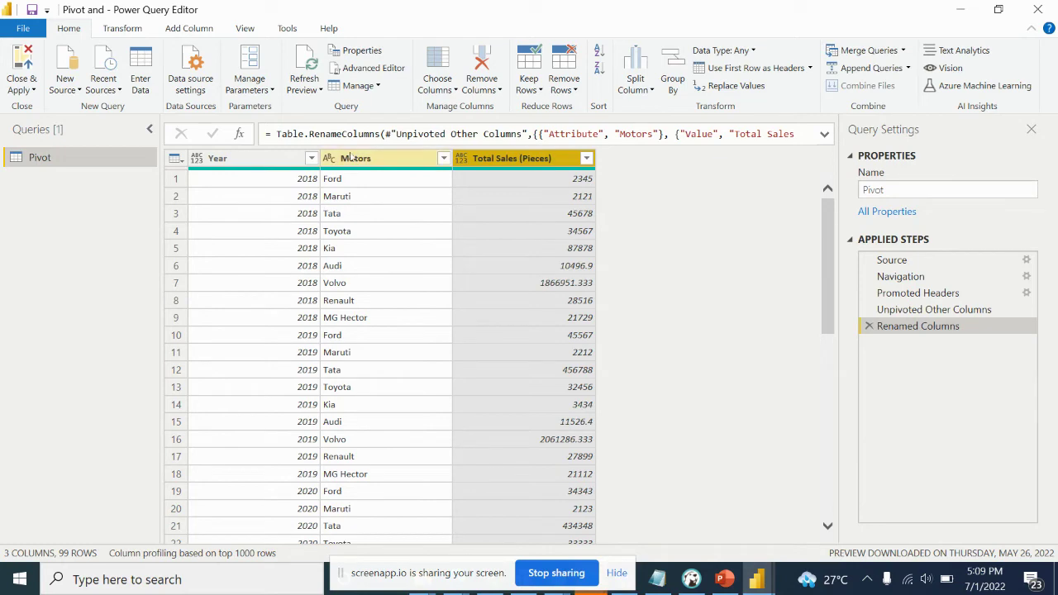
scroll(410, 430, down, 4)
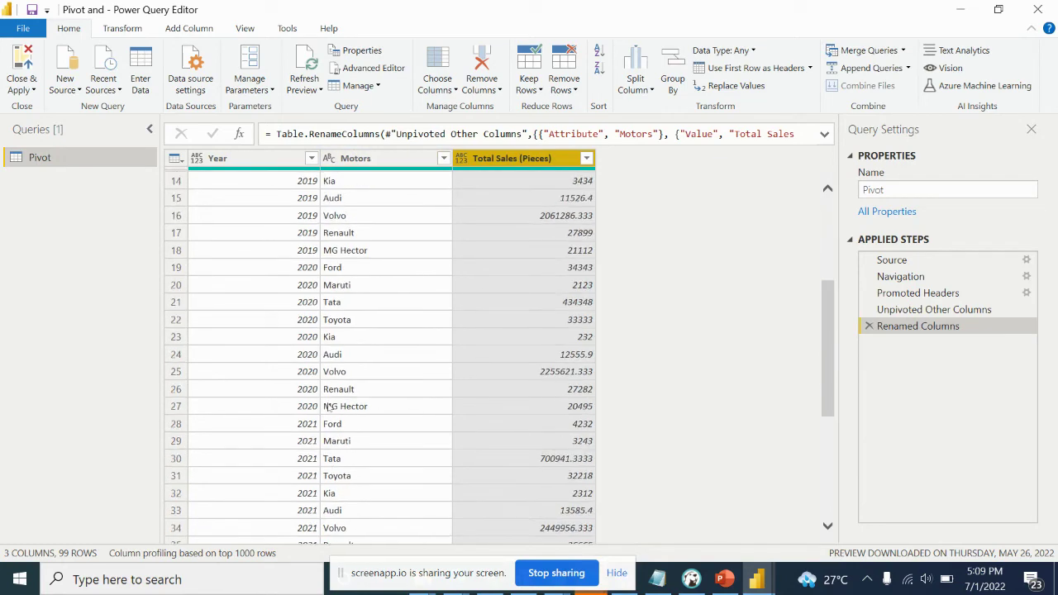
scroll(397, 425, down, 3)
scroll(351, 418, down, 2)
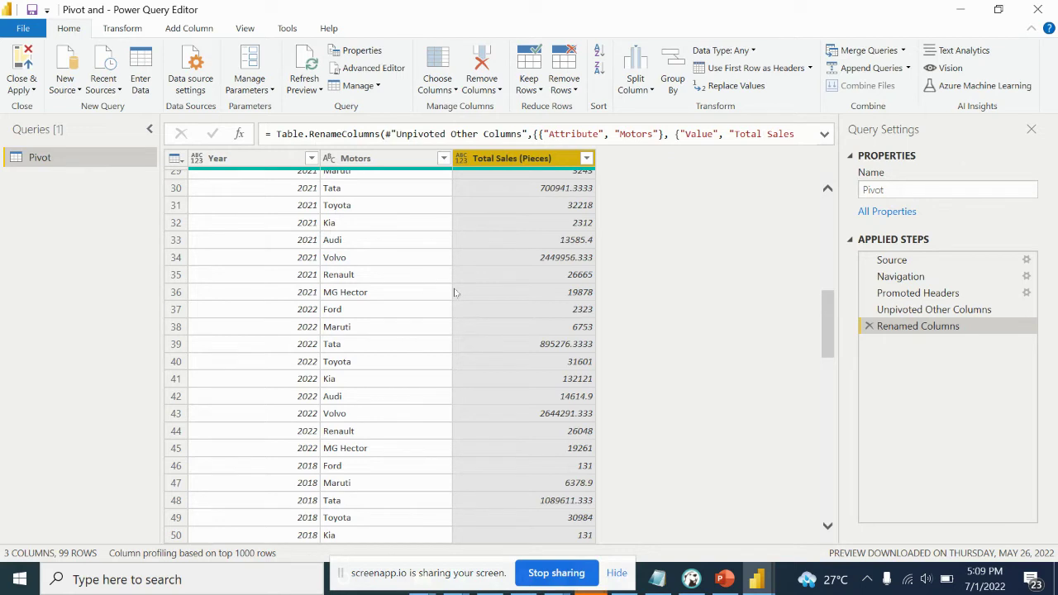
scroll(748, 314, up, 1)
scroll(752, 313, up, 8)
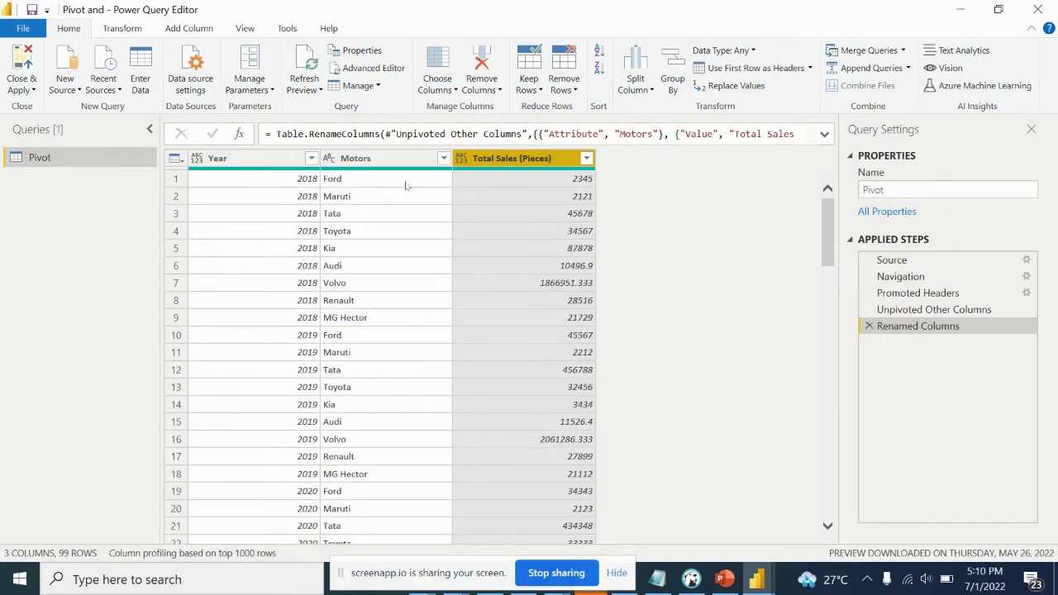
- Delete the Renamed Columns and Unpivoted steps to restore the wide Pivot table
right_click(476, 164)
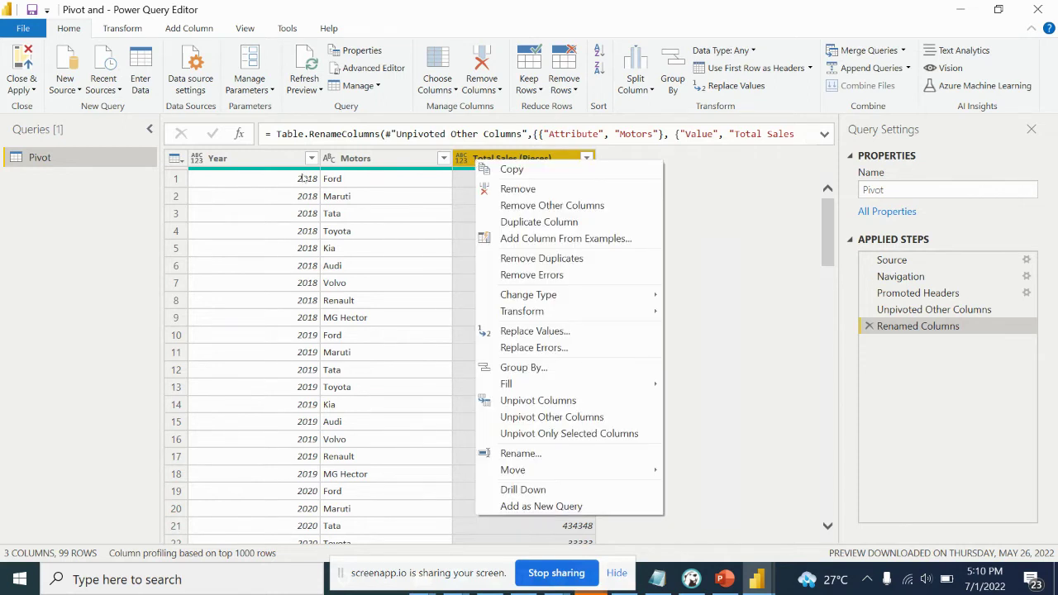
click(869, 327)
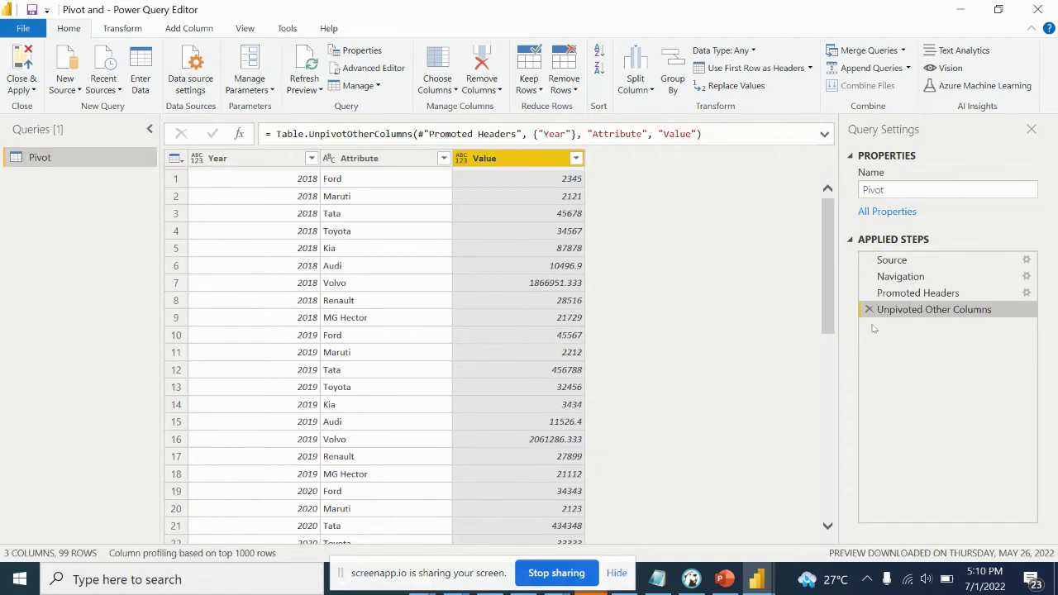
click(868, 310)
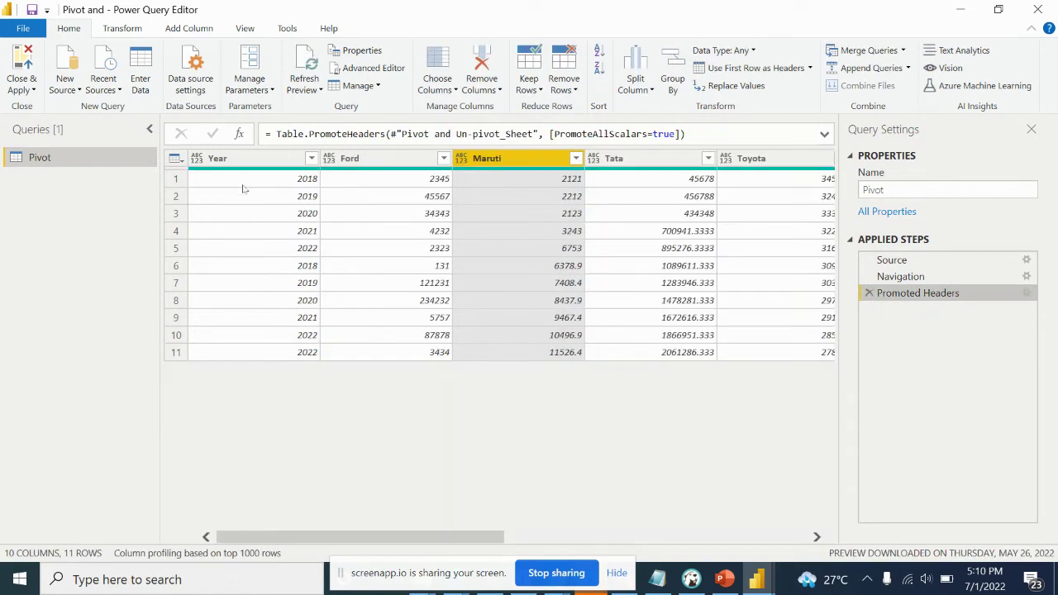
- Select Year and apply Unpivot Other Columns from the Transform ribbon
click(239, 160)
right_click(239, 160)
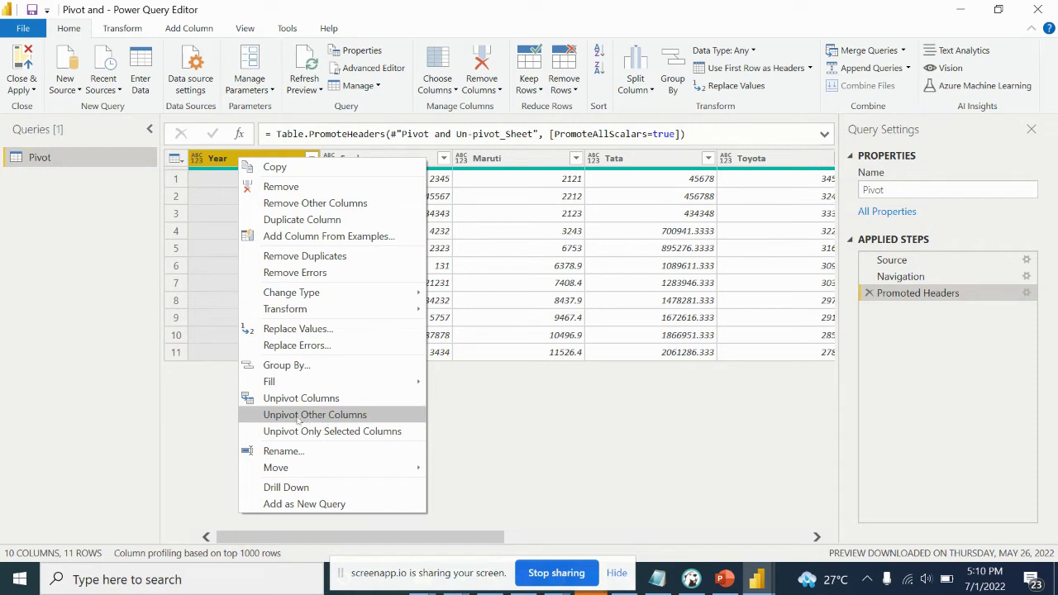
click(526, 408)
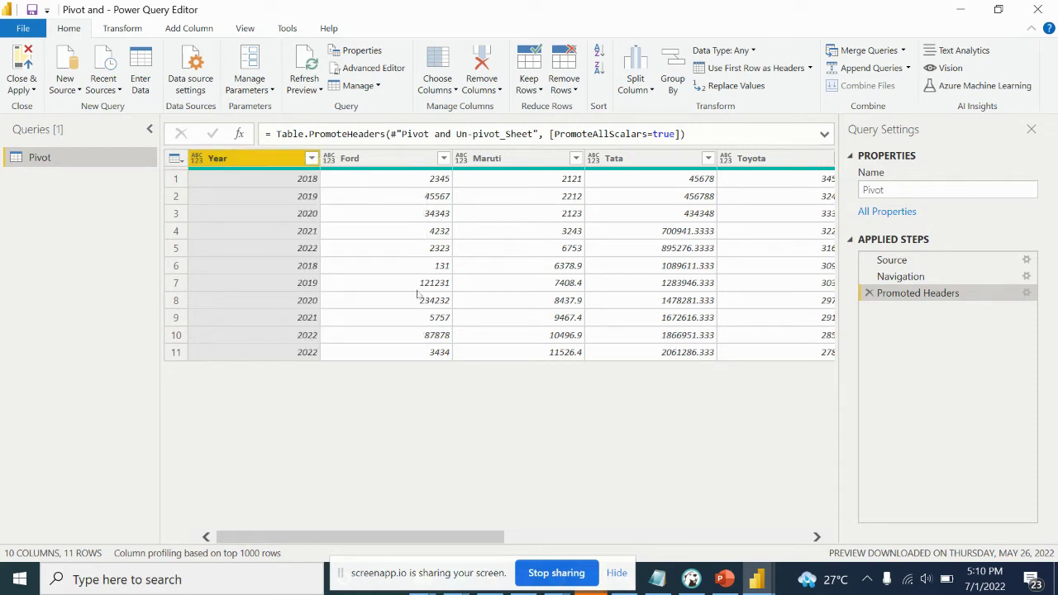
click(122, 28)
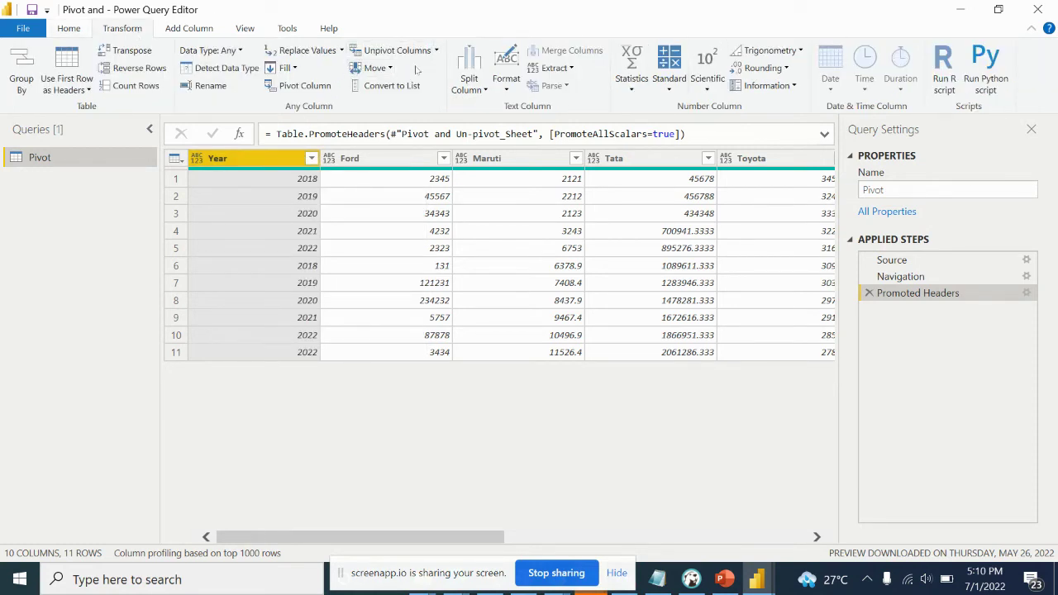
click(437, 52)
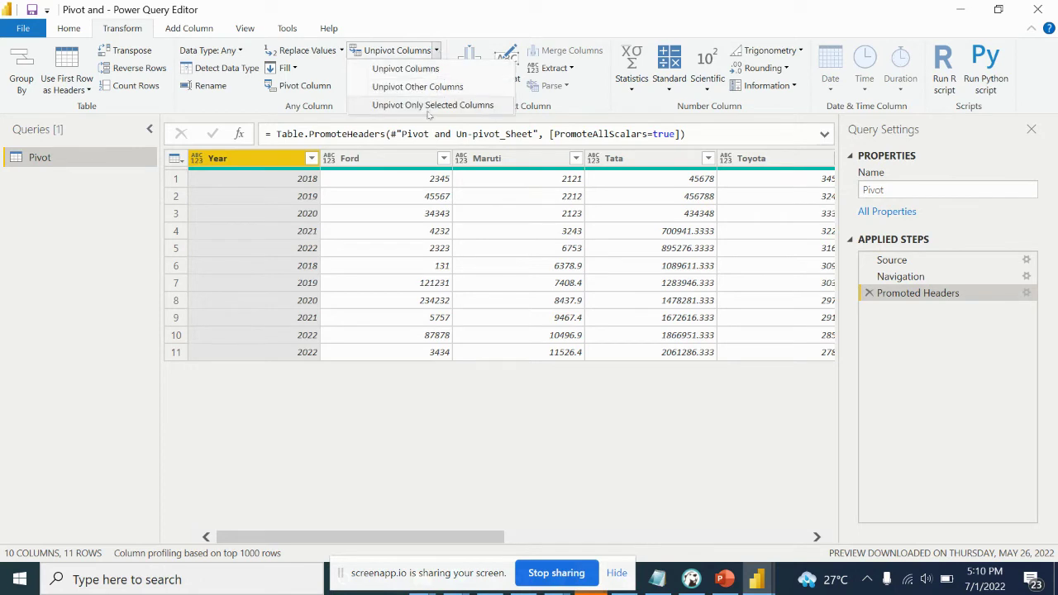
click(418, 86)
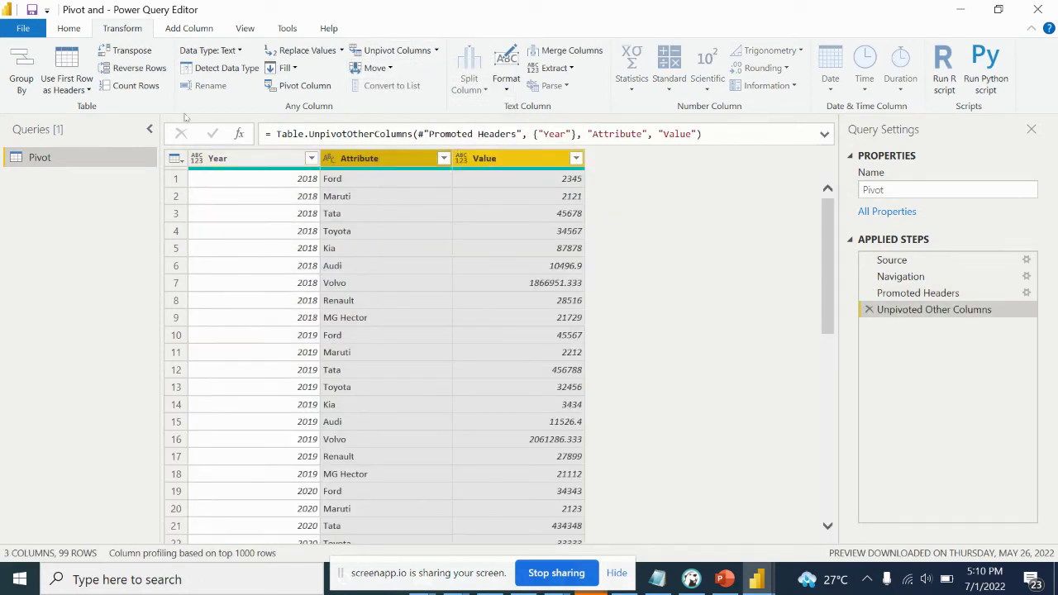
- Pivot Attribute into car brand columns using Year as the values column
click(292, 91)
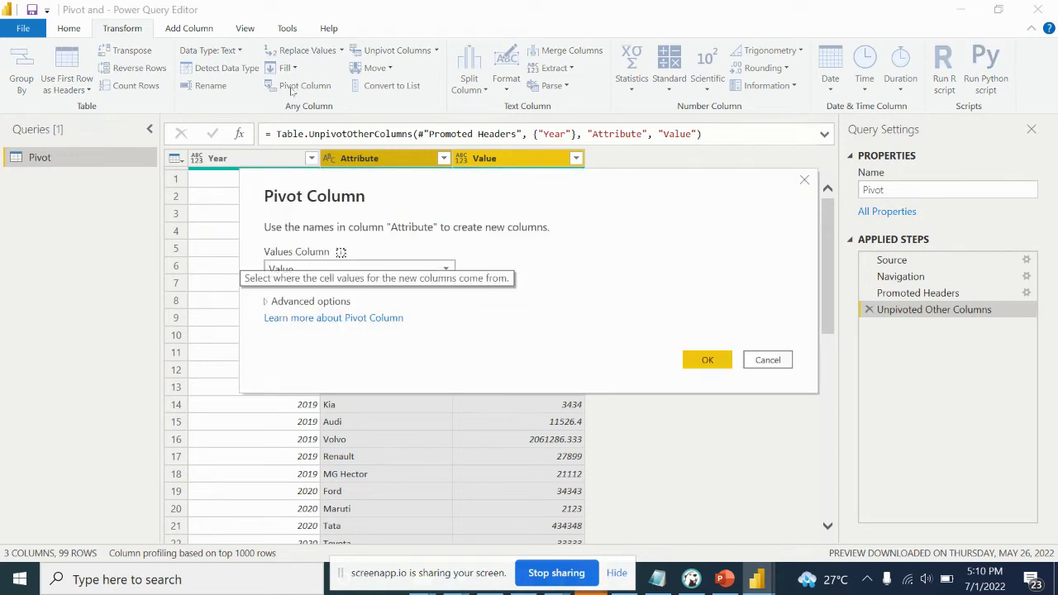
click(322, 271)
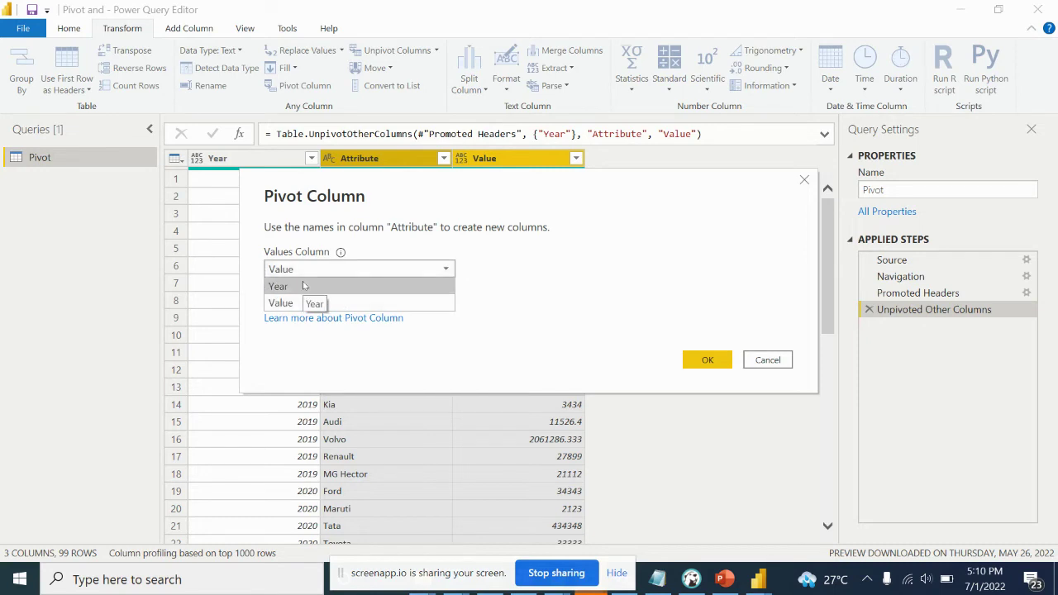
click(304, 285)
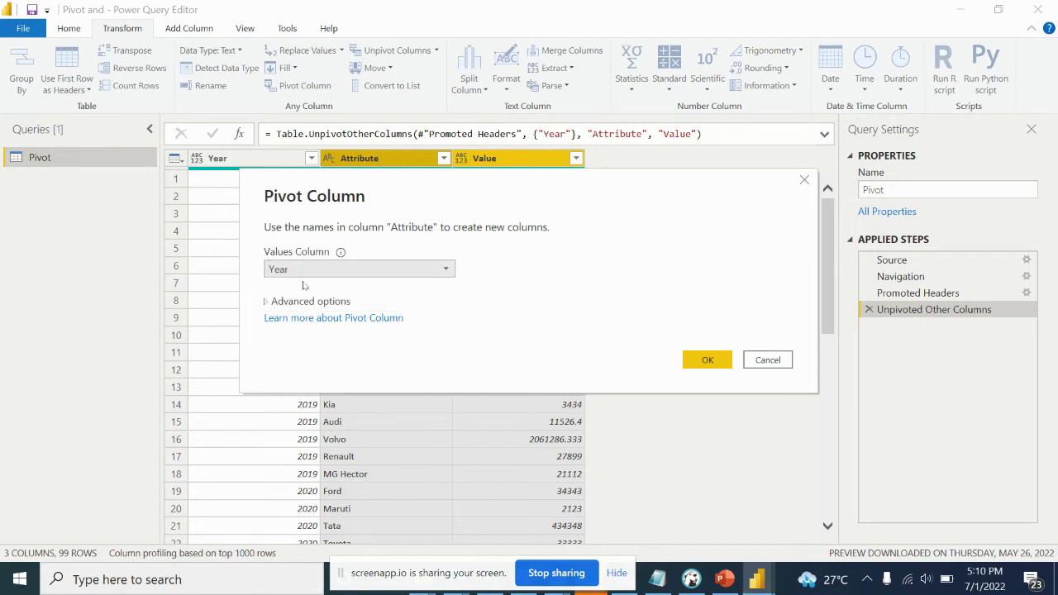
click(701, 361)
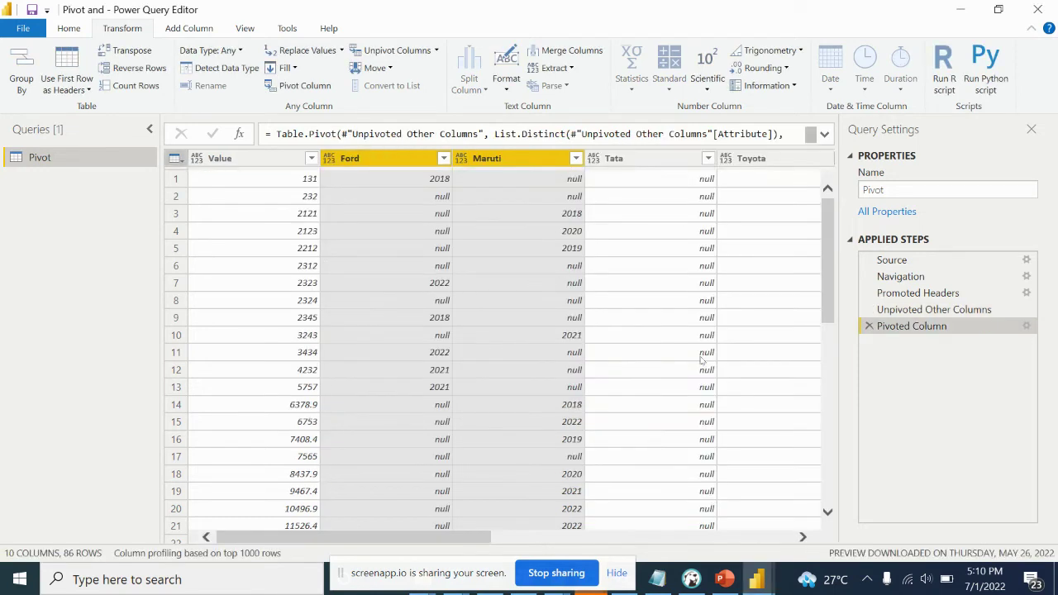
- Remove the previous pivot, trial-pivot Year with Attribute as values, then delete that step
click(869, 326)
click(248, 161)
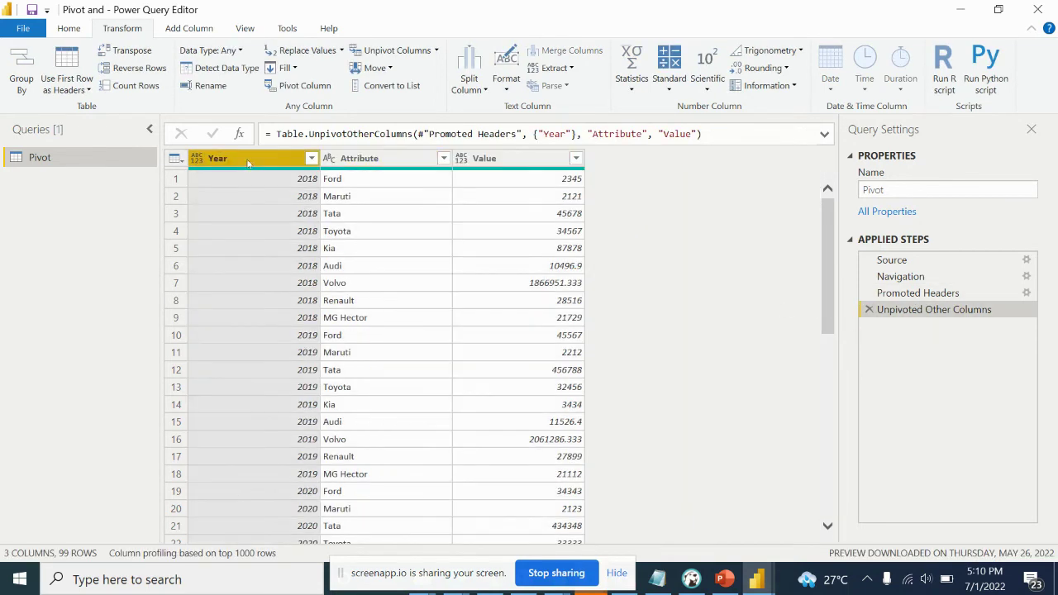
click(291, 87)
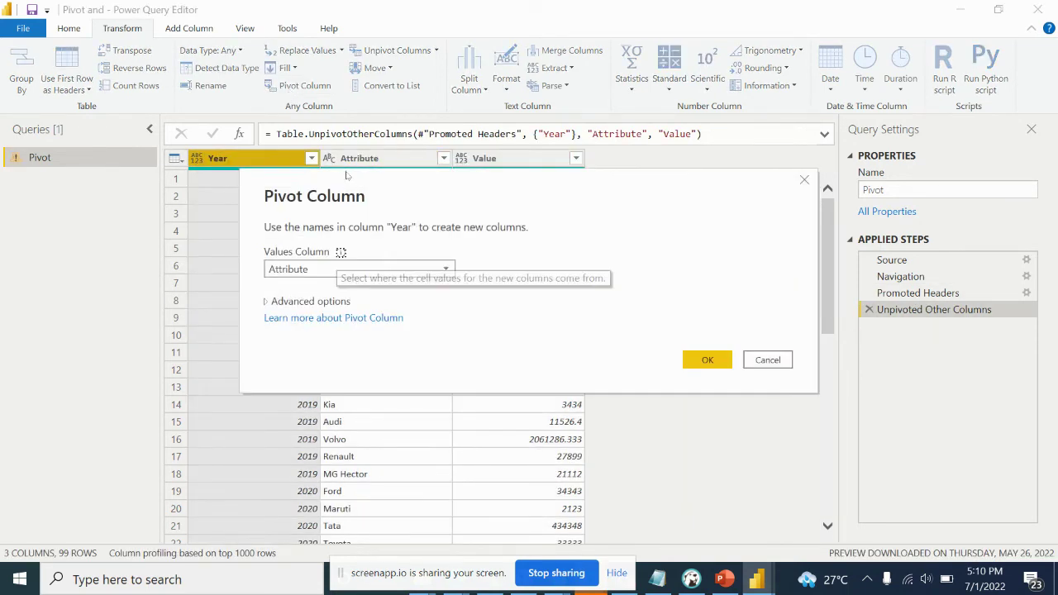
click(295, 270)
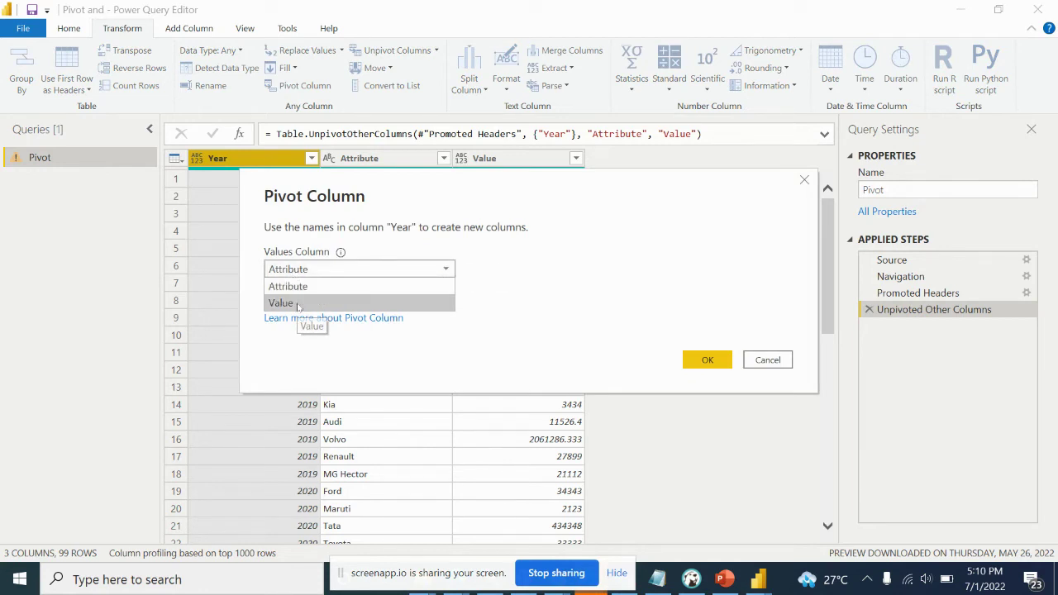
click(285, 287)
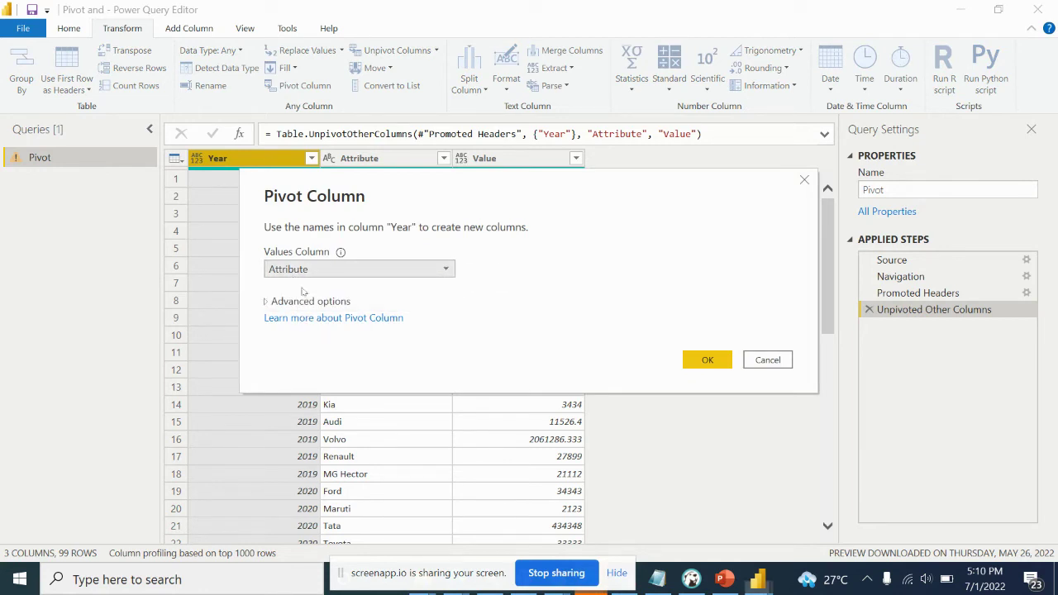
click(706, 361)
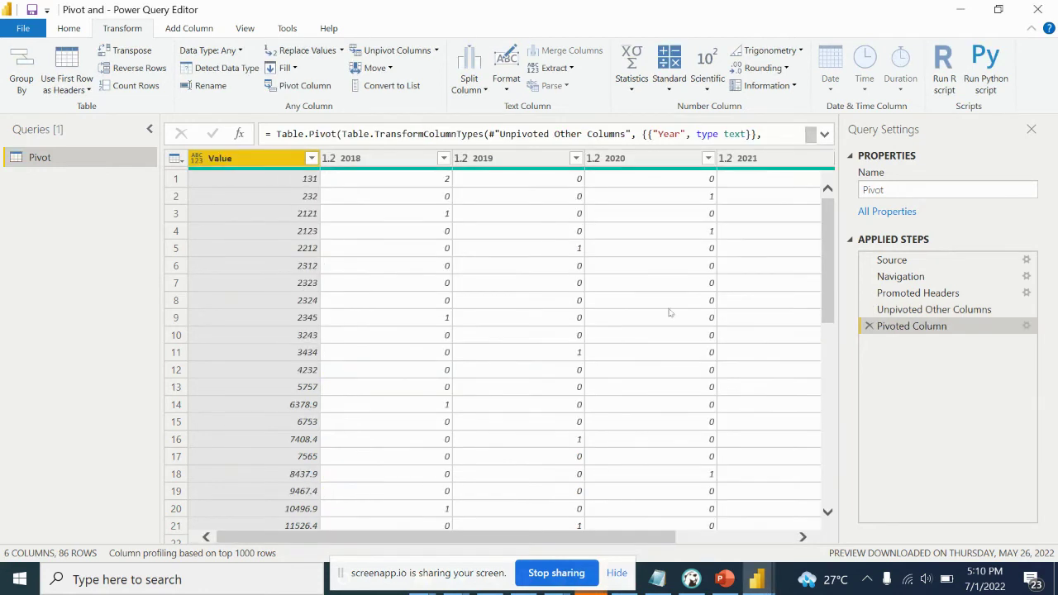
click(868, 326)
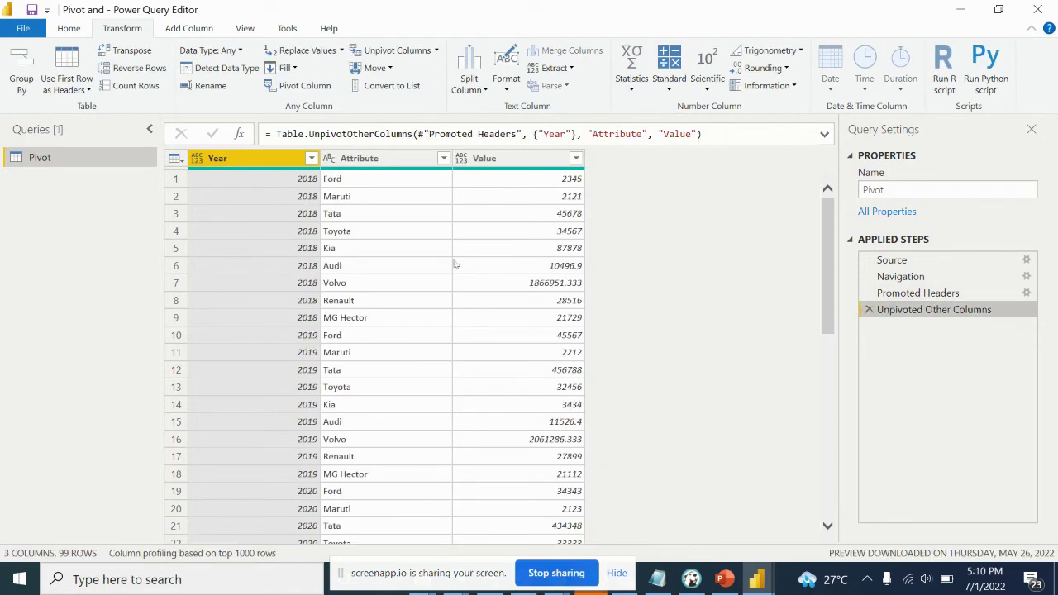
- Pivot Attribute into brand columns again, scroll the result, then delete the trial pivot
click(383, 166)
right_click(381, 166)
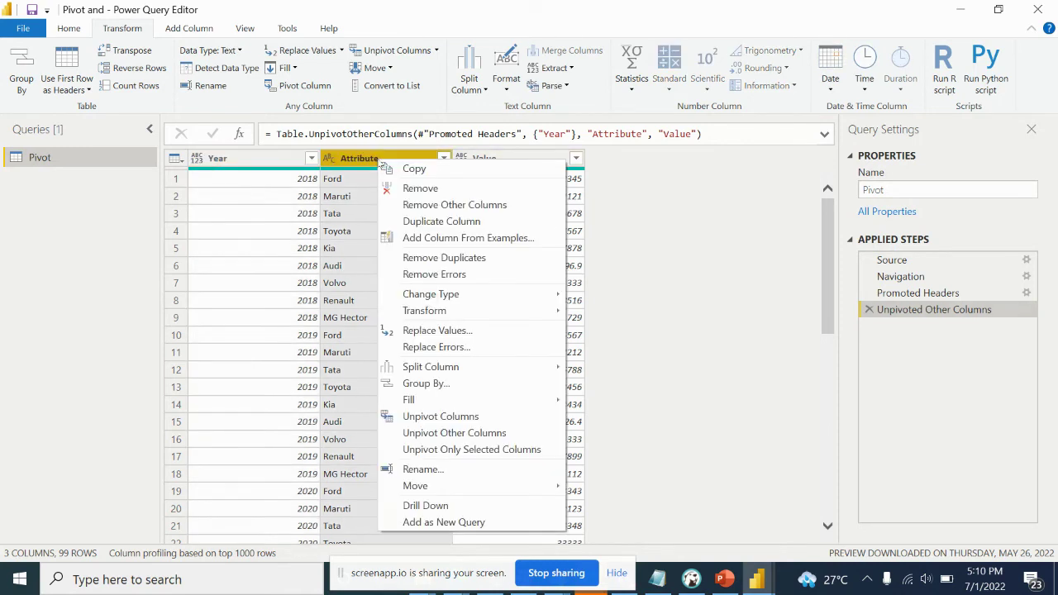
click(306, 89)
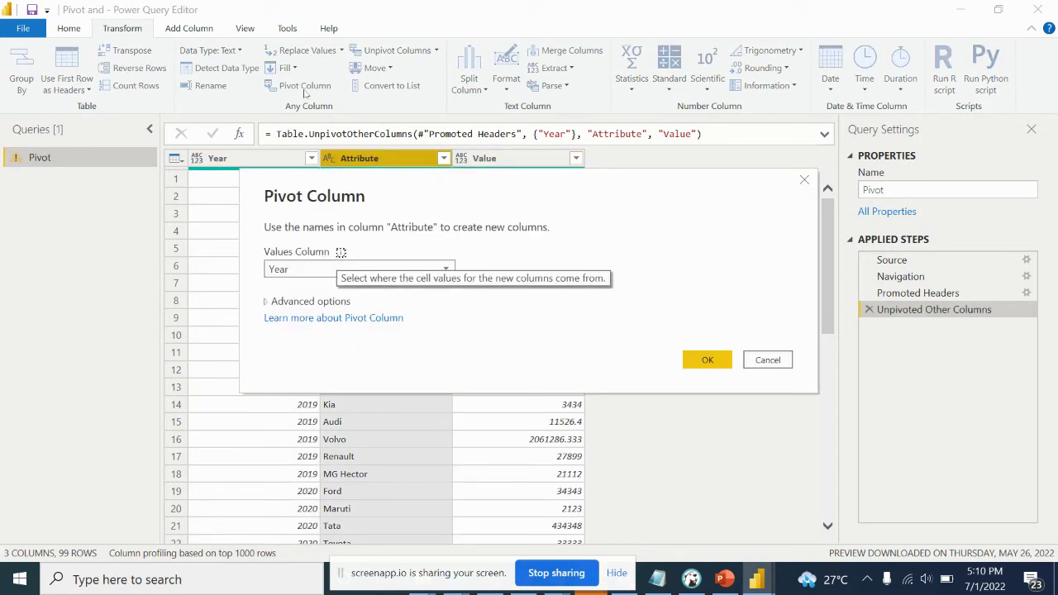
click(302, 269)
click(281, 286)
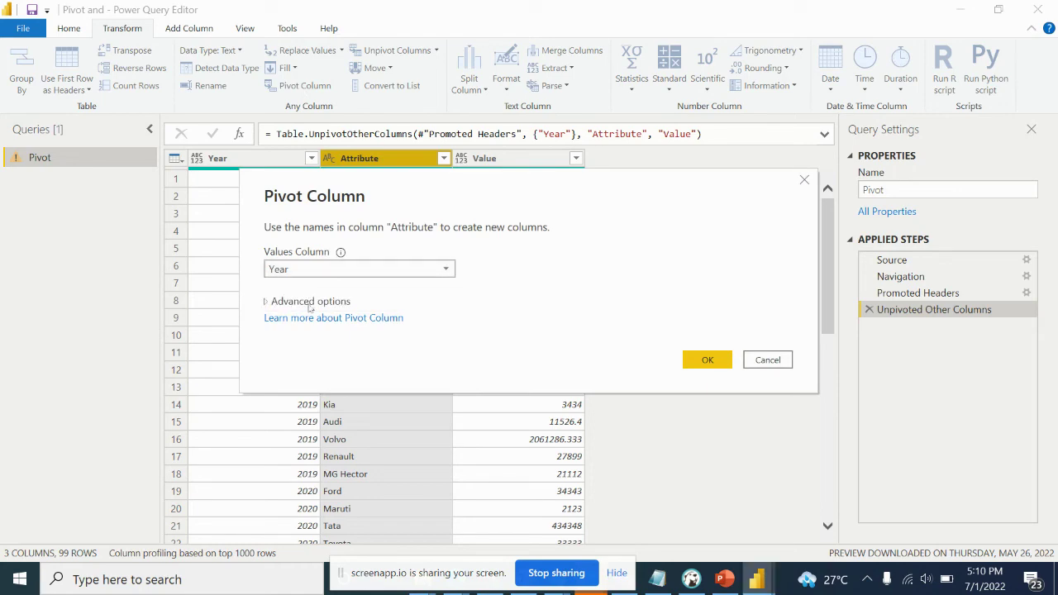
click(267, 301)
click(693, 370)
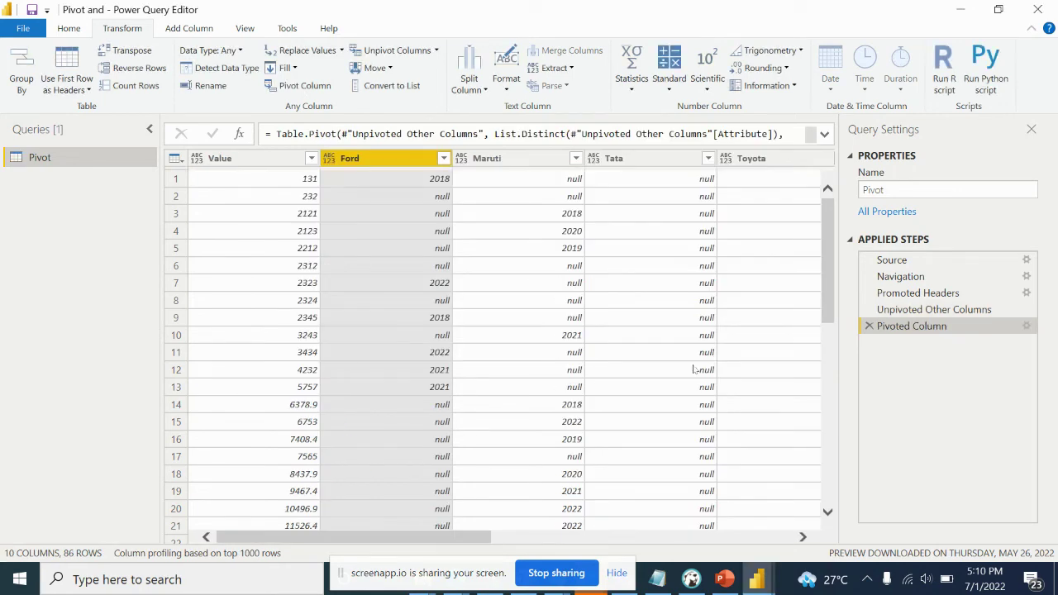
scroll(465, 347, down, 4)
scroll(508, 468, down, 6)
scroll(507, 468, down, 7)
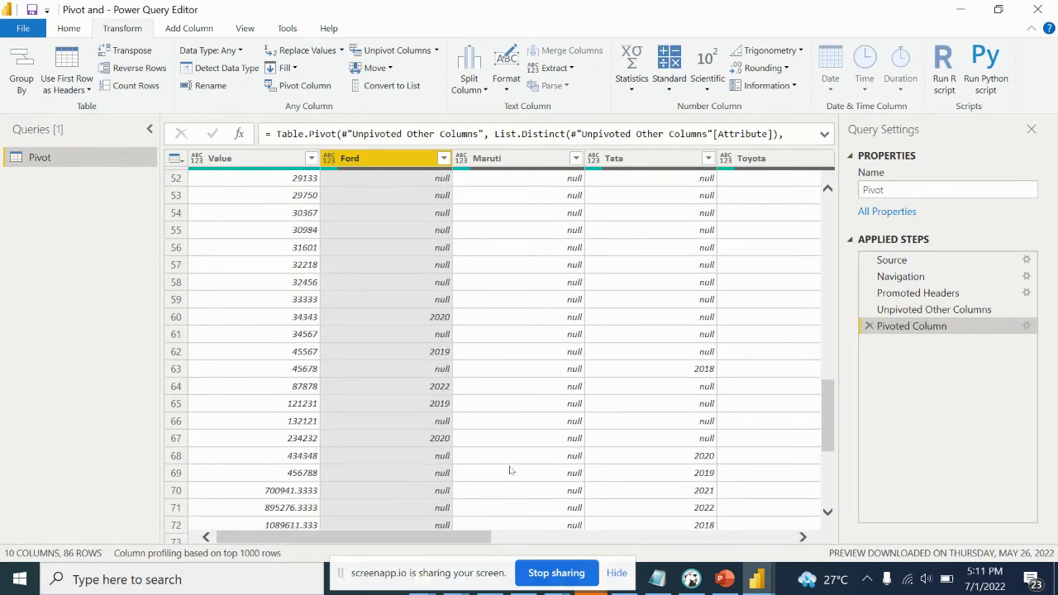
scroll(508, 471, down, 5)
click(868, 327)
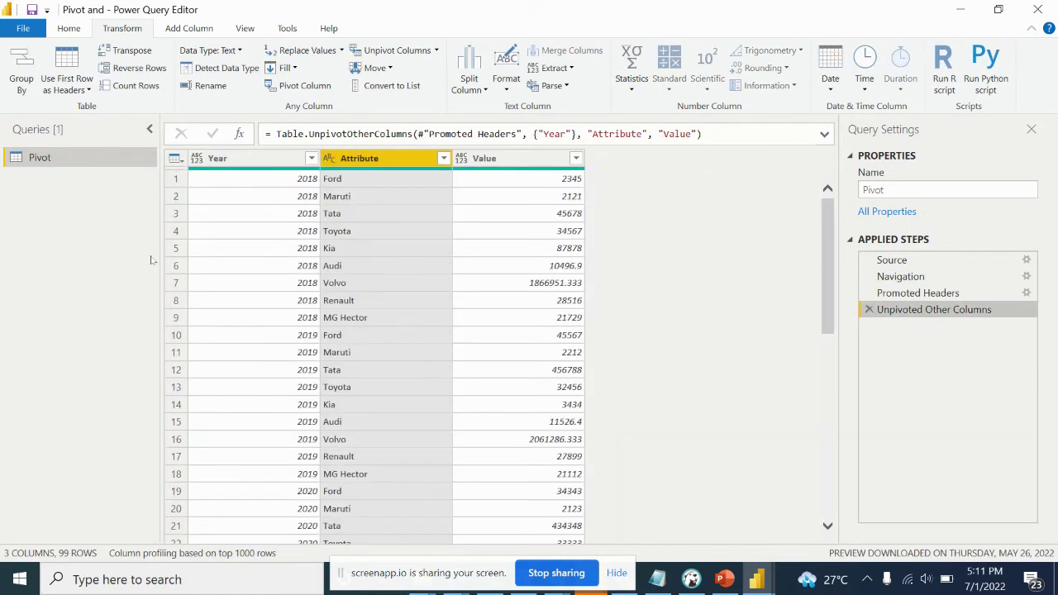
- Pivot Year with Value as values into 2018–2022 columns, review it, then delete it
click(266, 161)
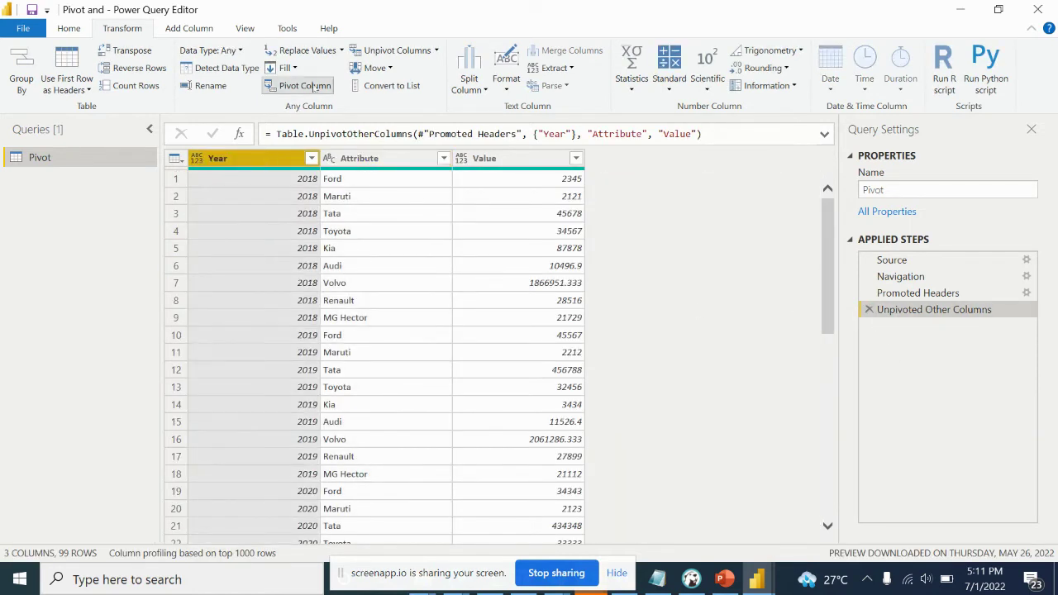
click(297, 85)
click(314, 270)
click(281, 303)
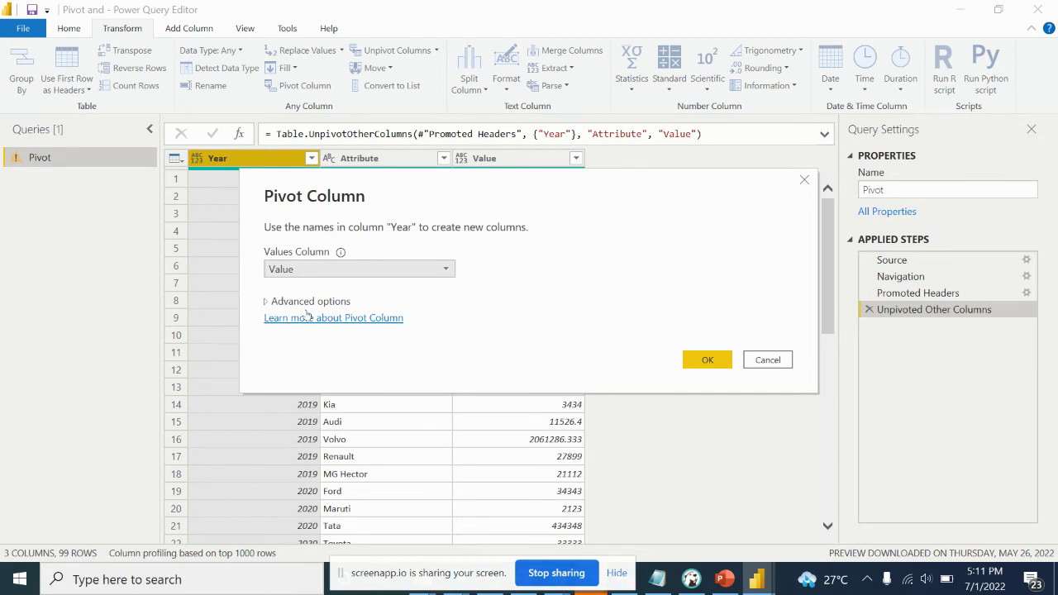
click(707, 359)
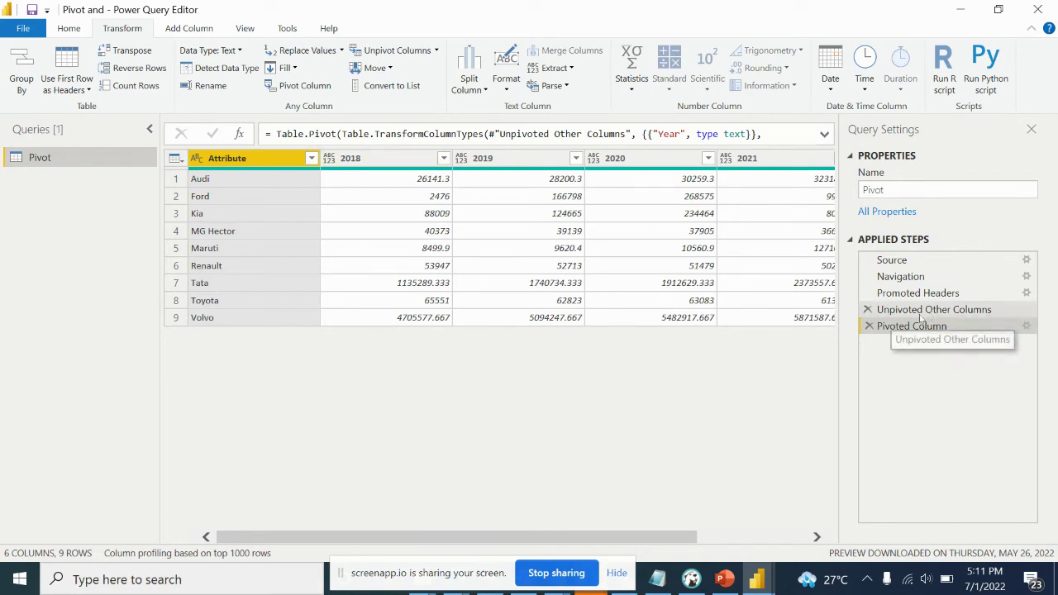
drag(592, 538, 432, 511)
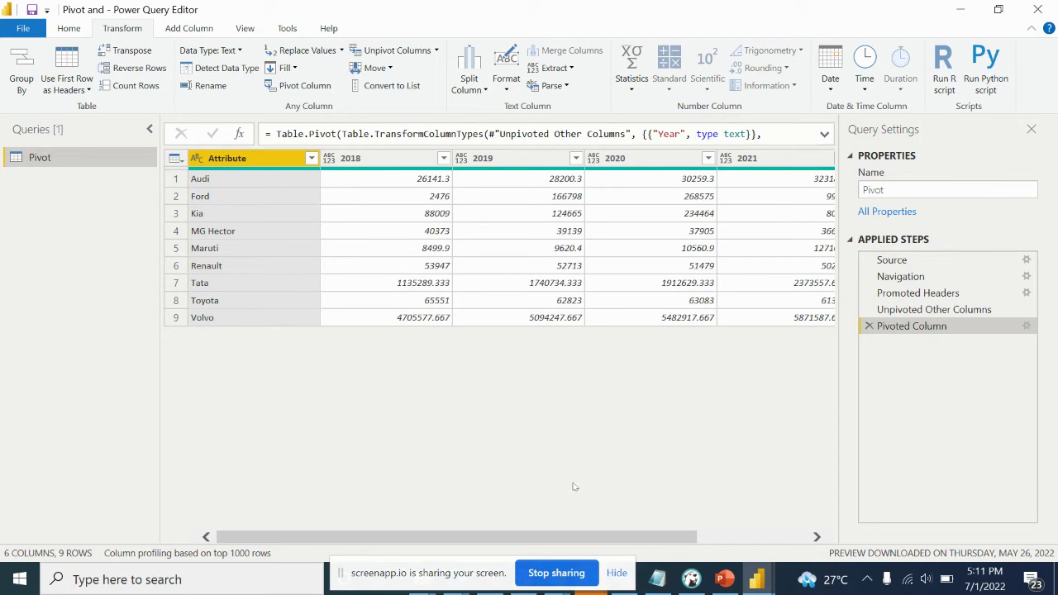
drag(565, 535, 674, 535)
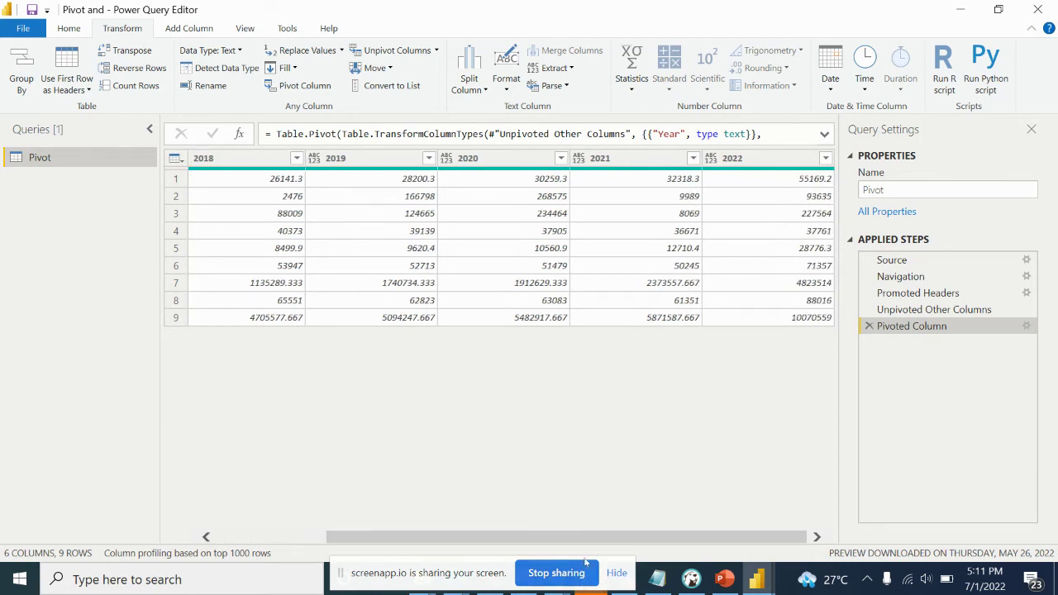
scroll(362, 244, left, 5)
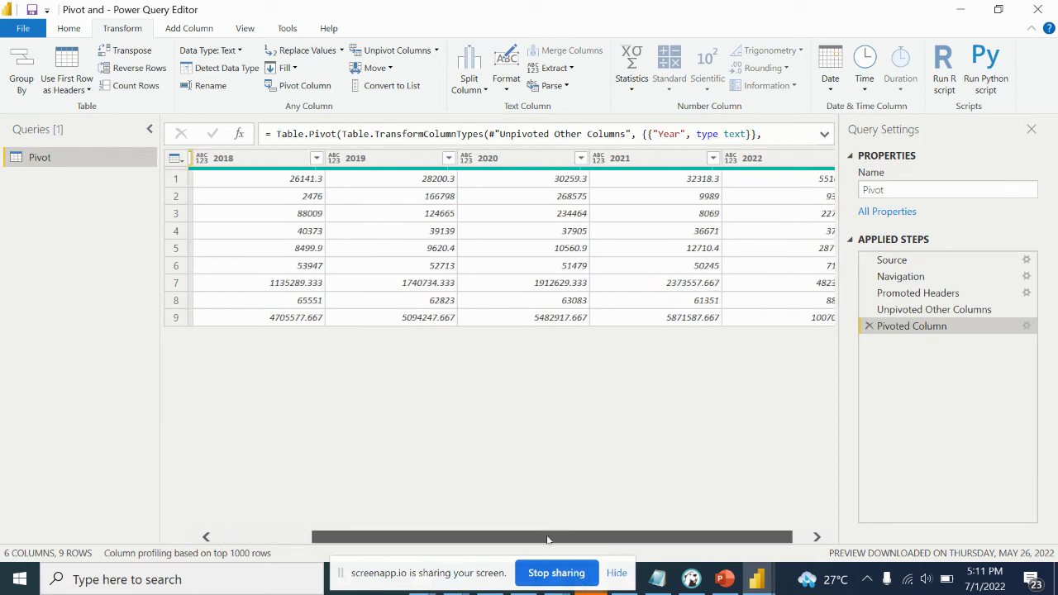
click(868, 325)
- Trial-pivot Attribute with Year as values, scroll the result, then delete that step
click(375, 161)
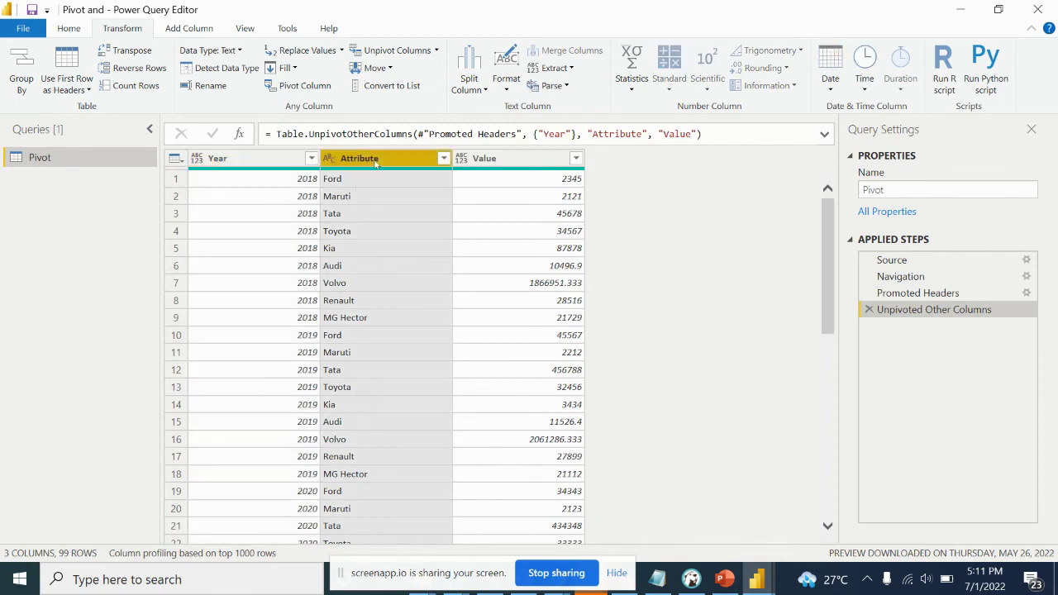
click(303, 85)
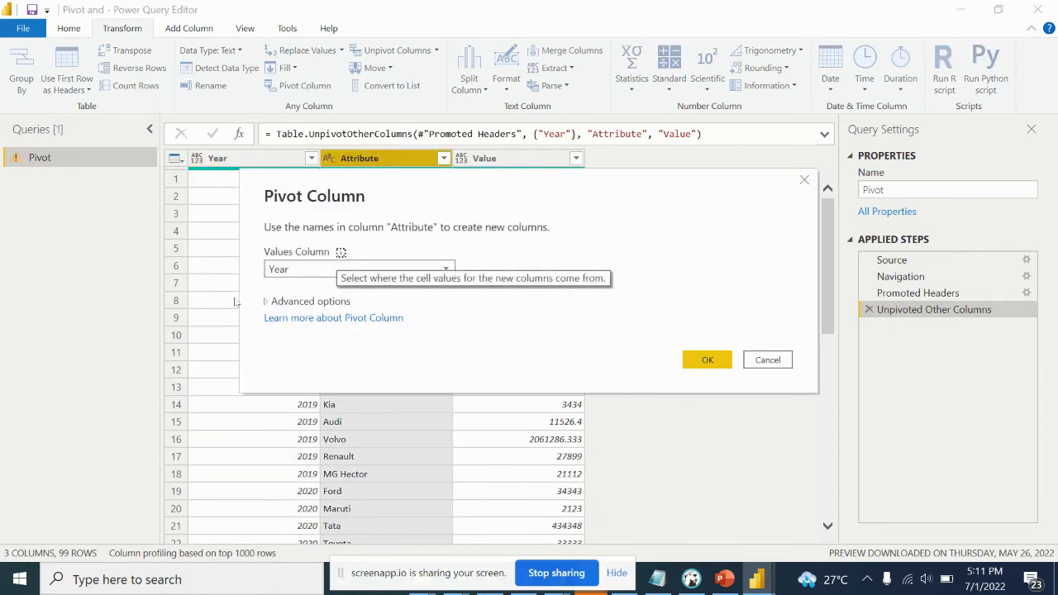
click(272, 271)
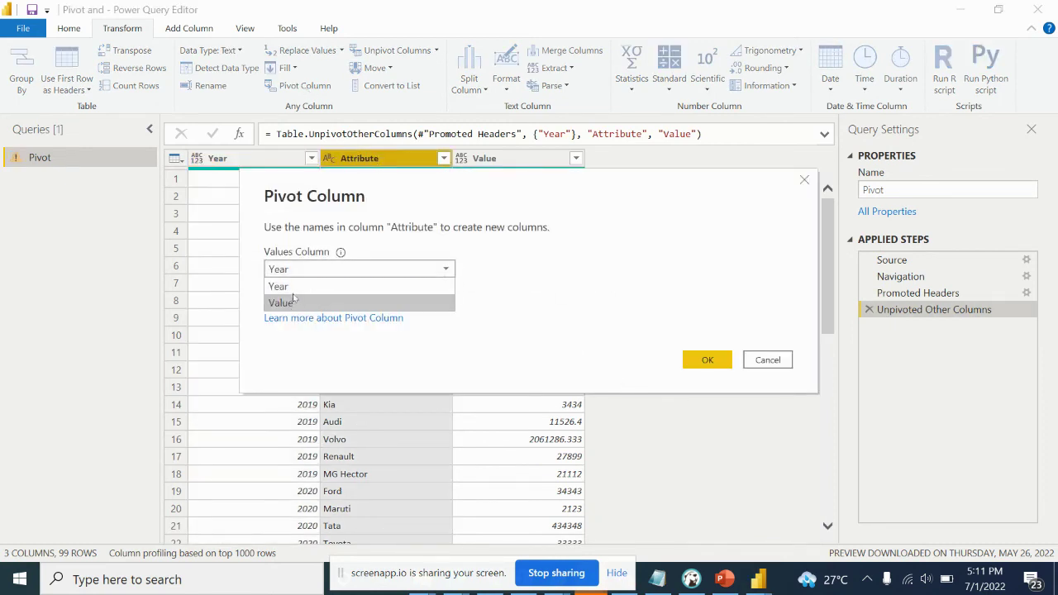
click(303, 289)
click(698, 360)
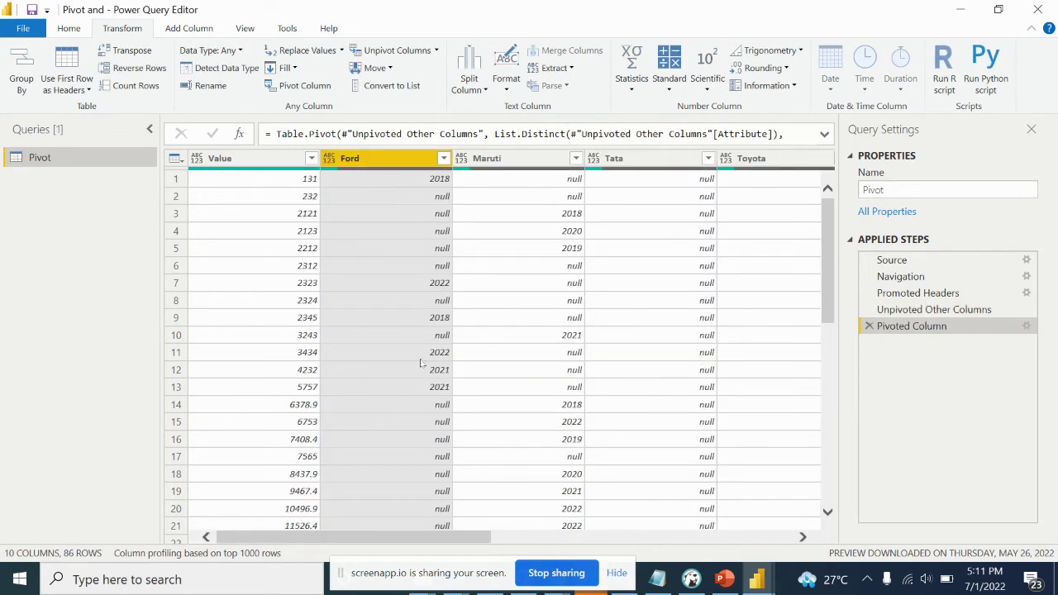
scroll(409, 366, down, 5)
scroll(408, 366, down, 2)
click(869, 326)
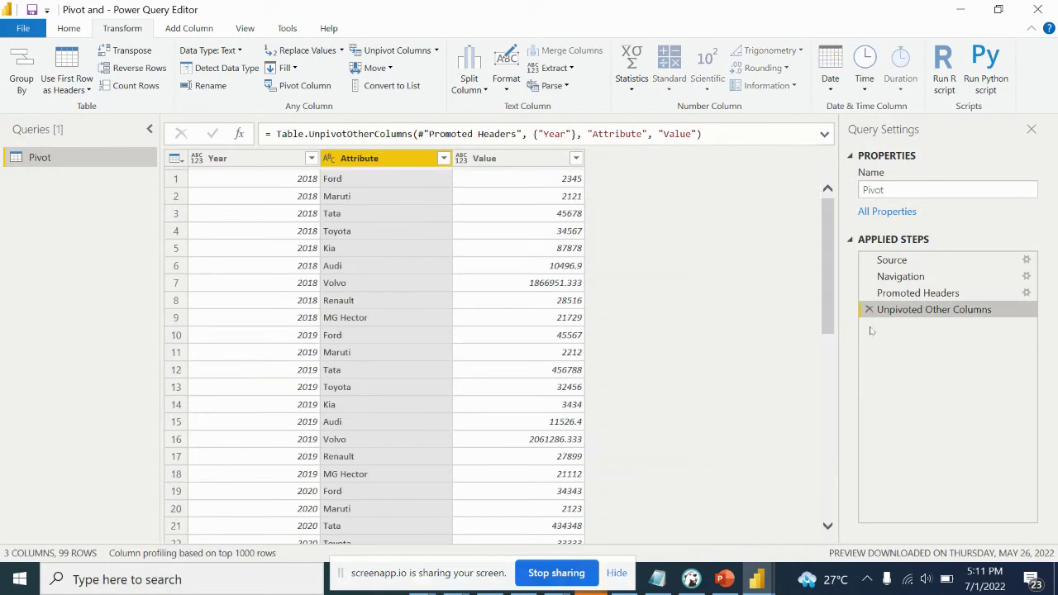
- Select Attribute and Value and pivot Attribute with Value as the values column
click(488, 159)
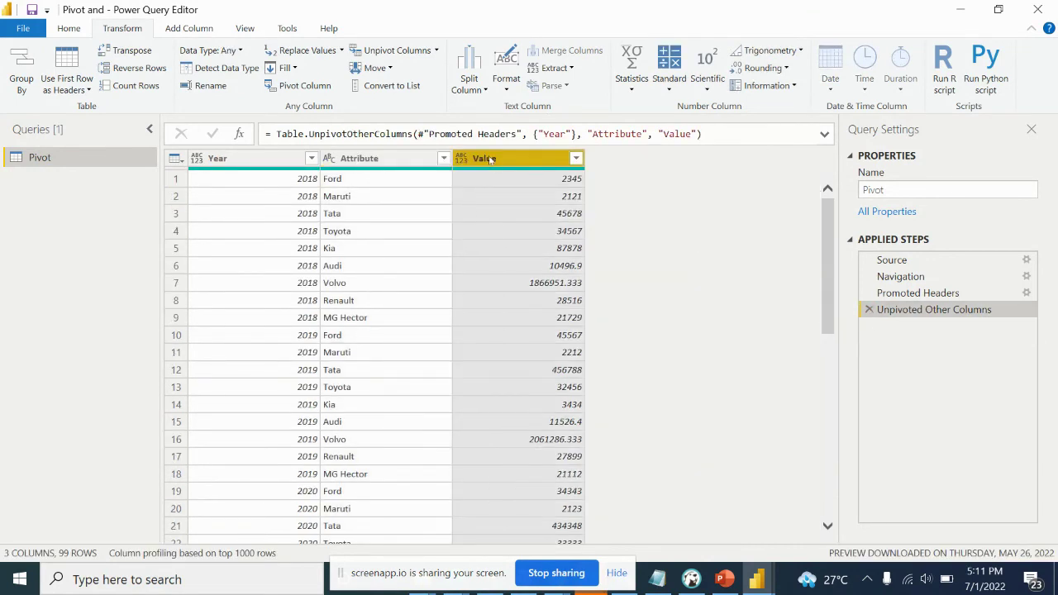
click(355, 159)
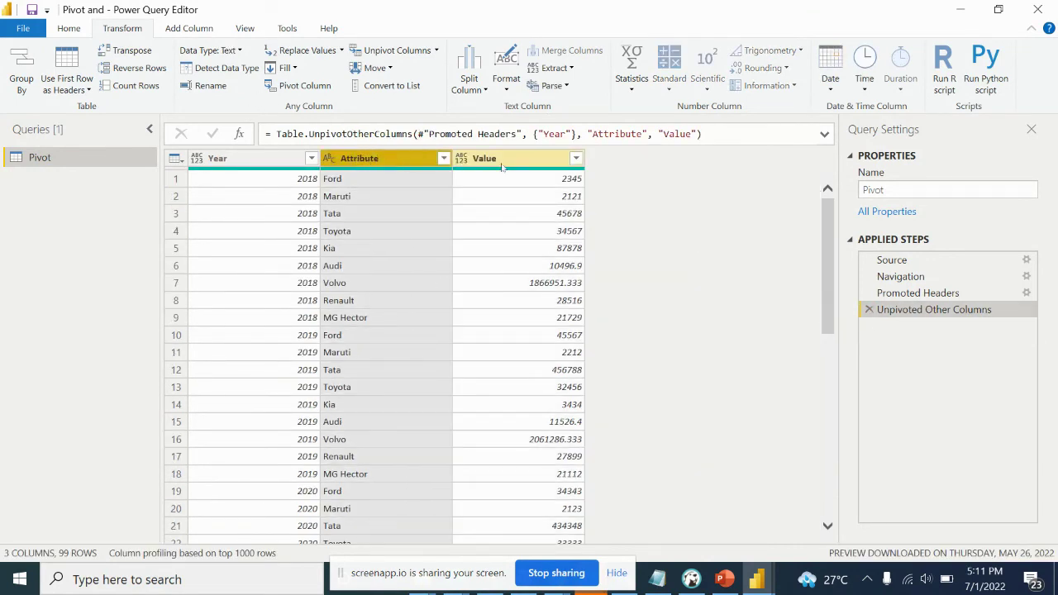
ctrl+click(495, 159)
click(299, 85)
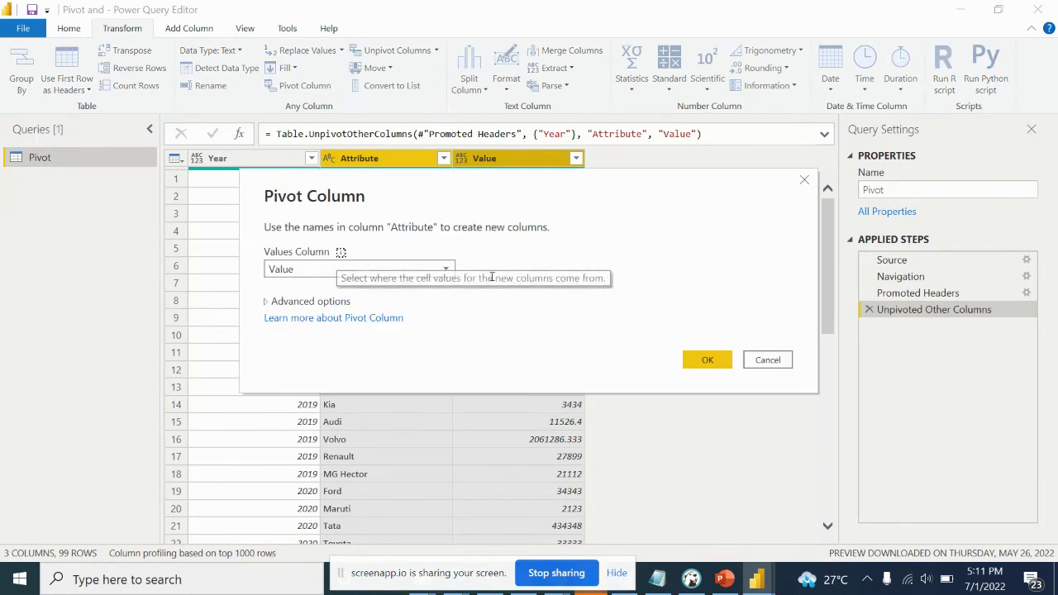
click(701, 358)
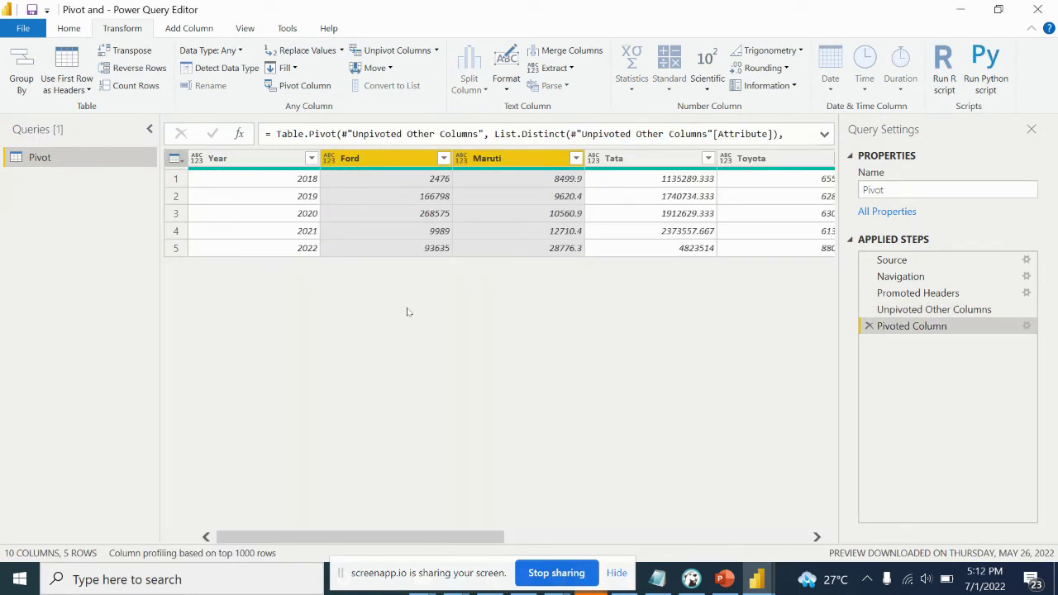
- Compare the original Promoted Headers data with the final Pivoted Column result, then go to PowerPoint's Thank You slide
click(307, 183)
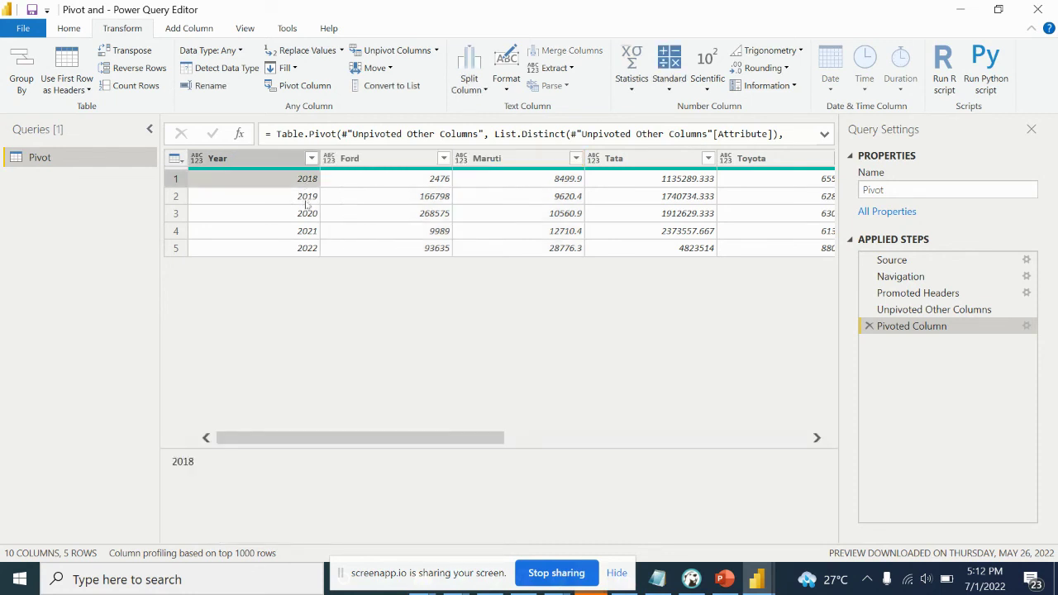
click(917, 293)
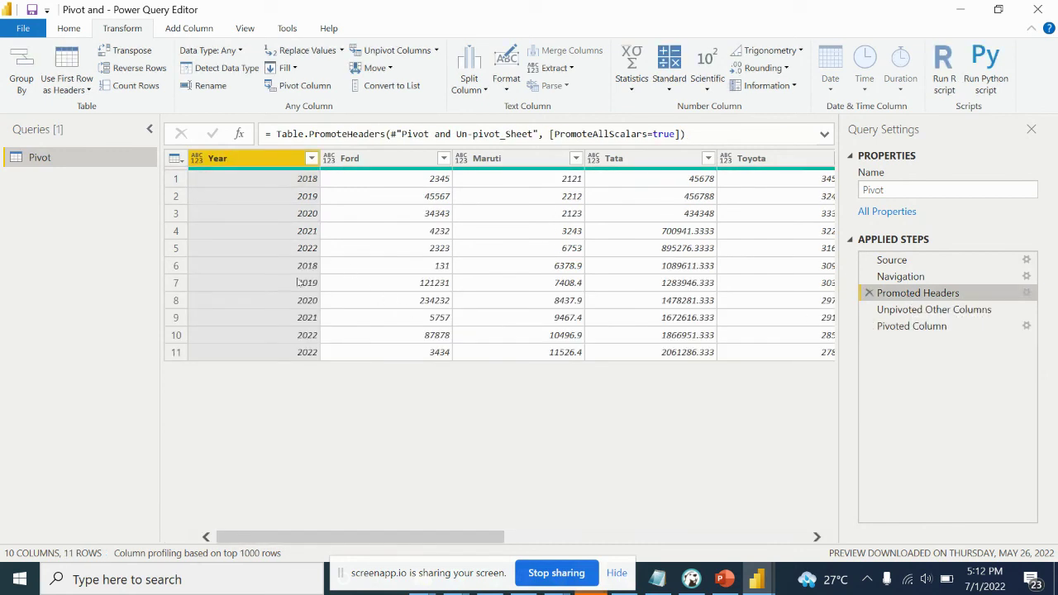
click(942, 330)
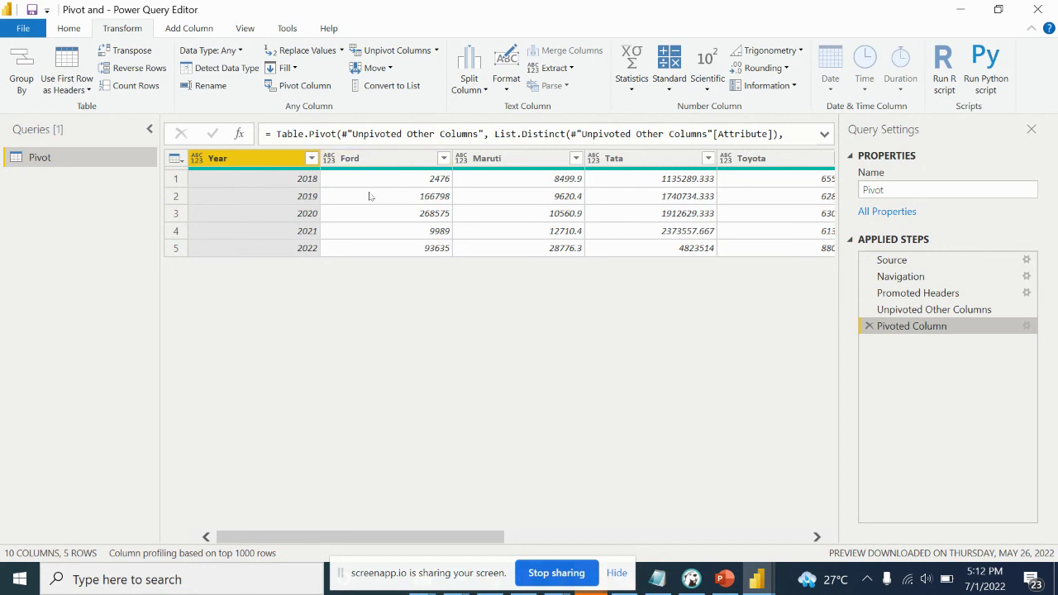
click(724, 580)
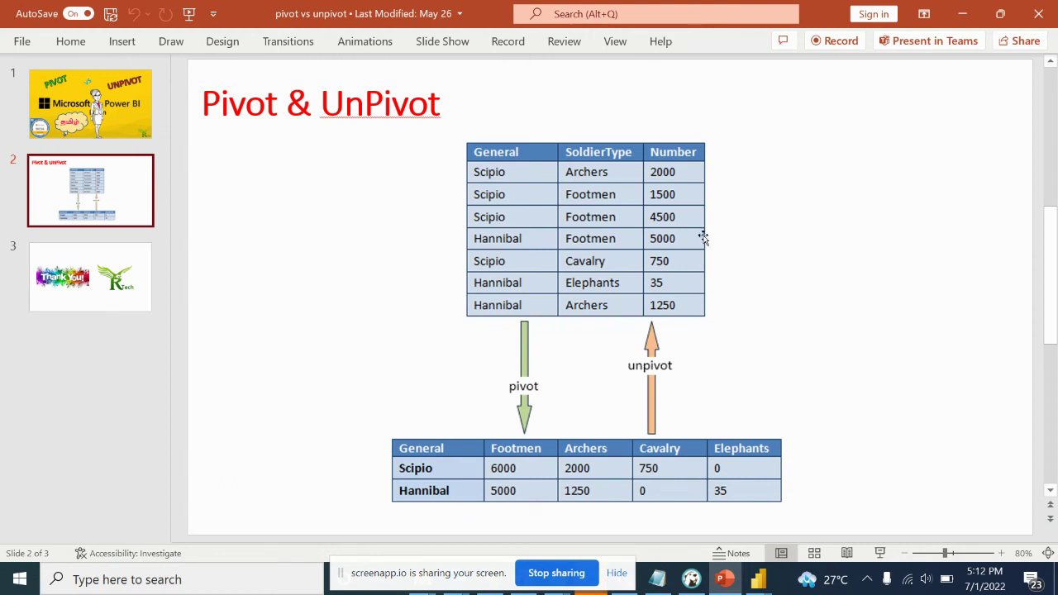
key(Page_Down)
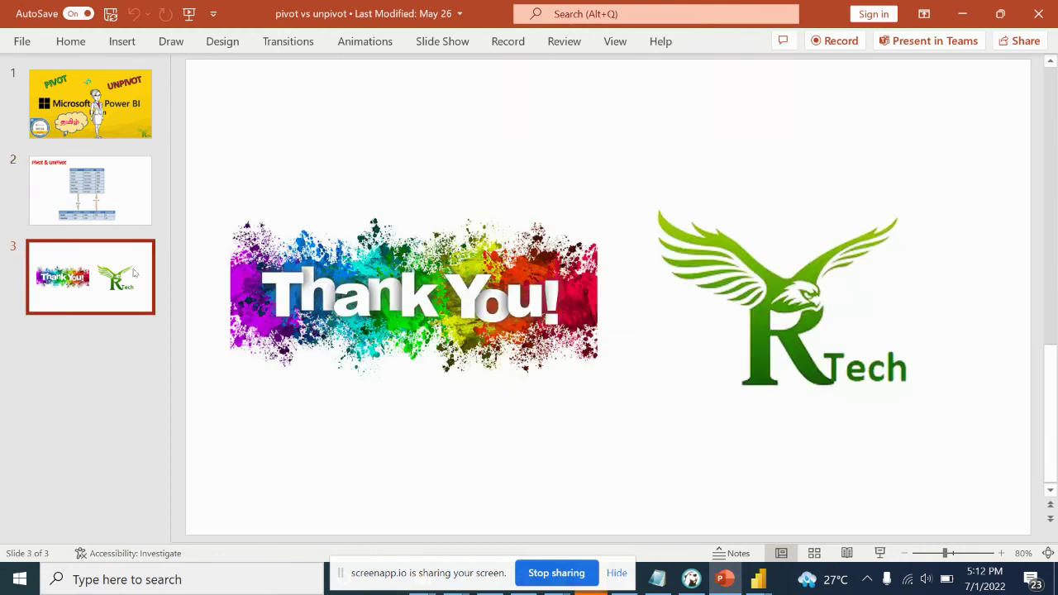